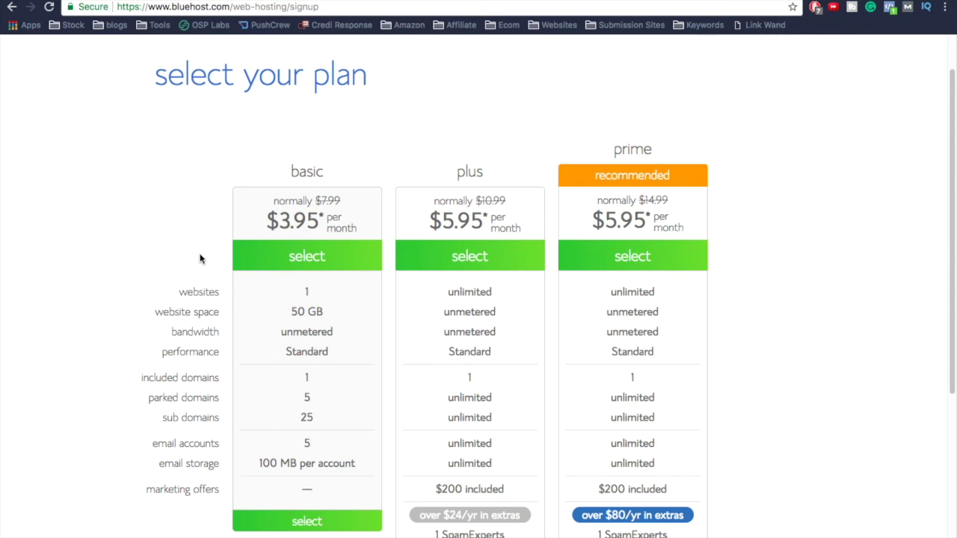
# Compare the hosting plans and select the basic plan at $3.95 per month
pyautogui.scroll(-1, 207, 256)
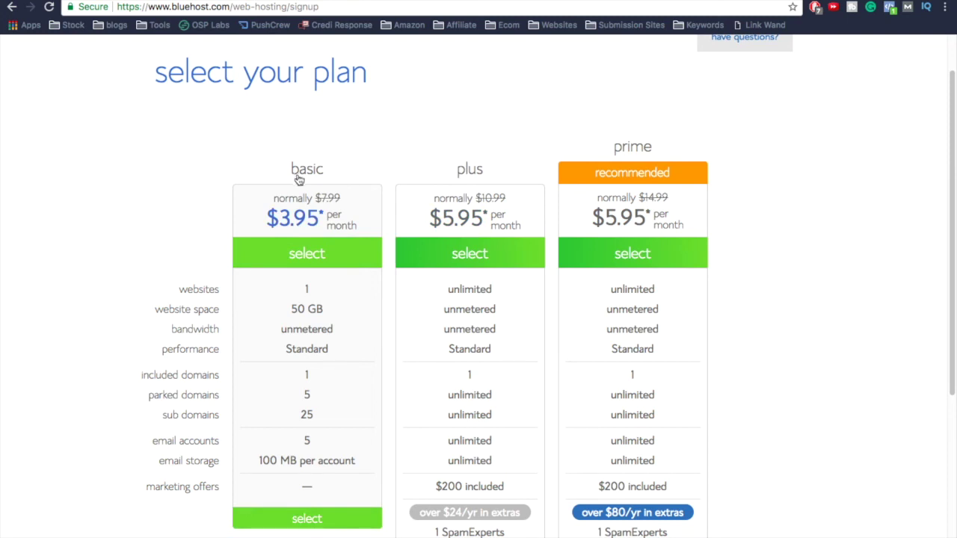
pyautogui.scroll(-3, 247, 515)
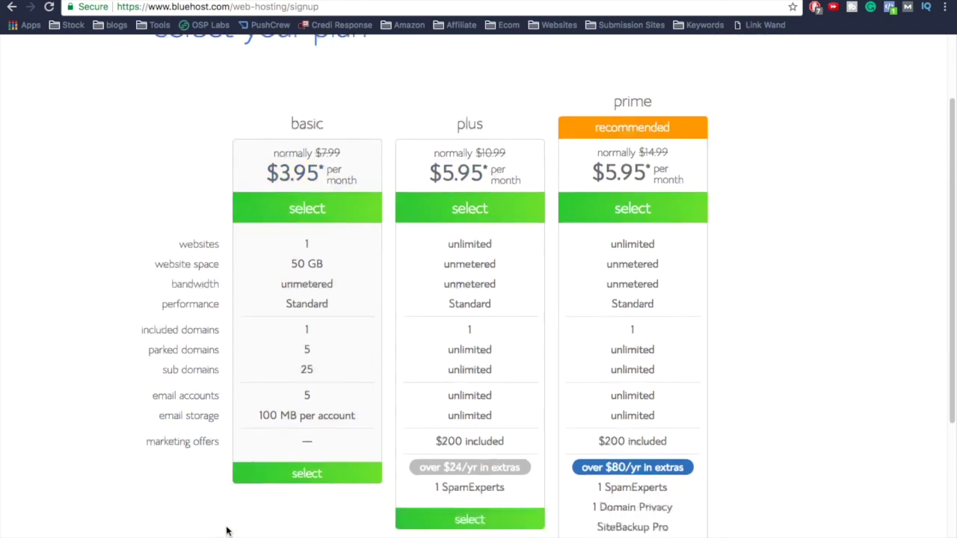
pyautogui.click(292, 437)
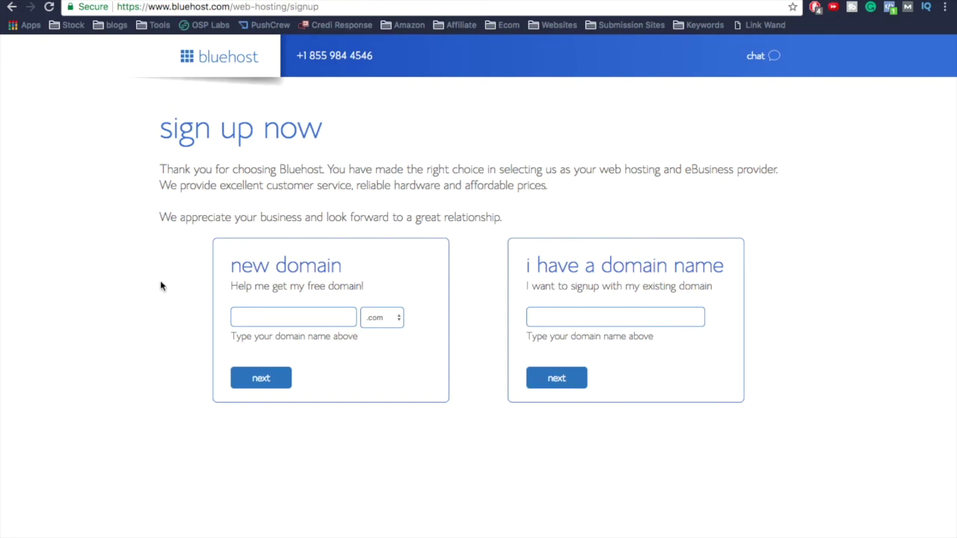
# Enter createyouronlineblog as the new .com domain and continue to account creation
pyautogui.click(271, 319)
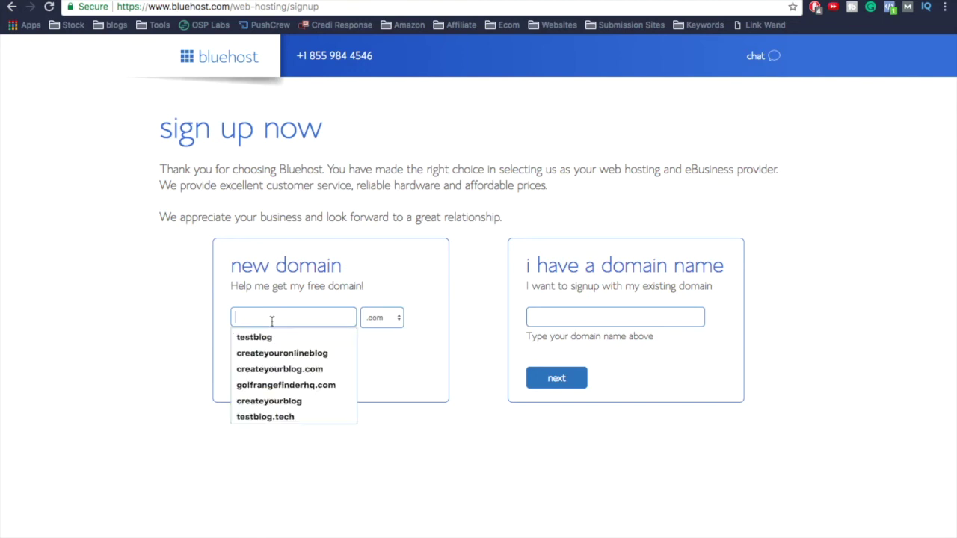
pyautogui.click(292, 353)
pyautogui.click(281, 378)
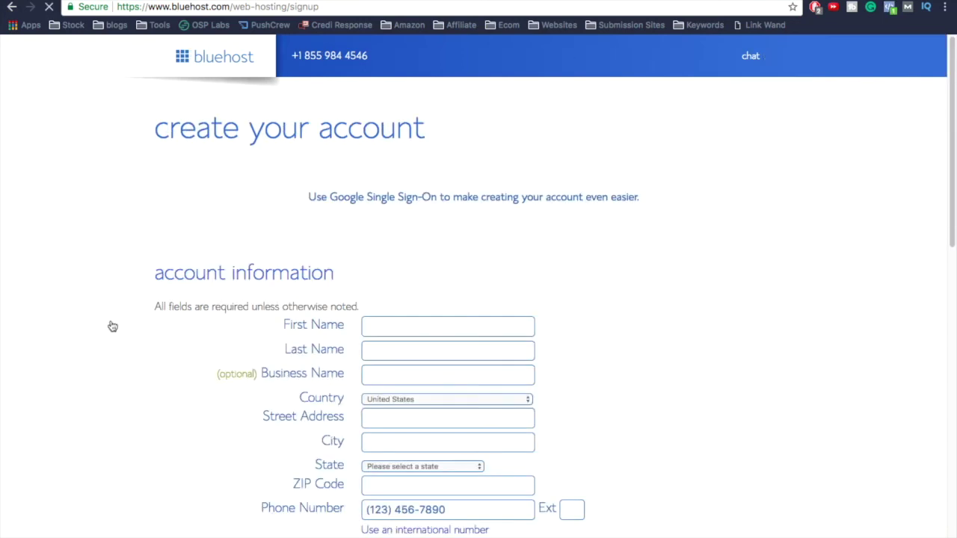
# Set the account plan in the package information to Basic 12 Month Price - $5.45/mo
pyautogui.scroll(-2, 109, 336)
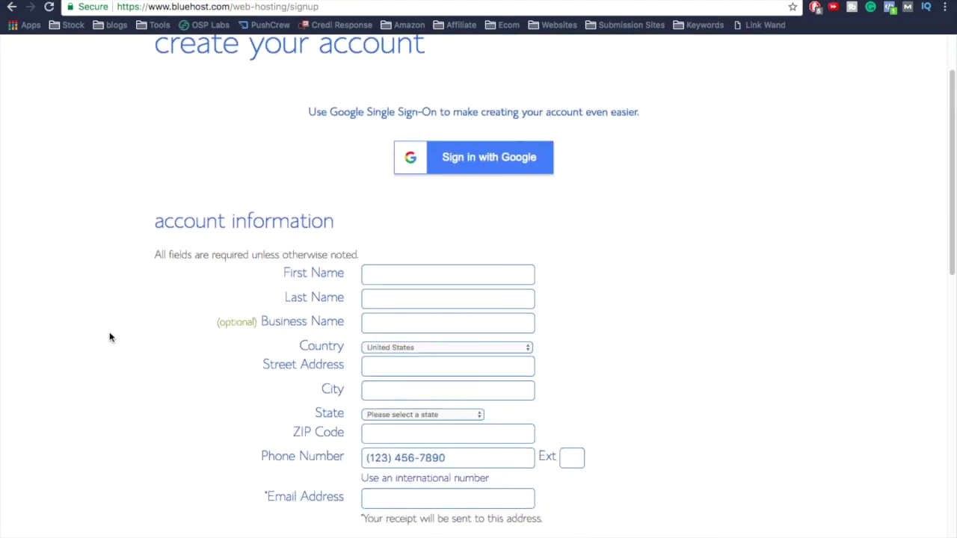
pyautogui.scroll(1, 119, 333)
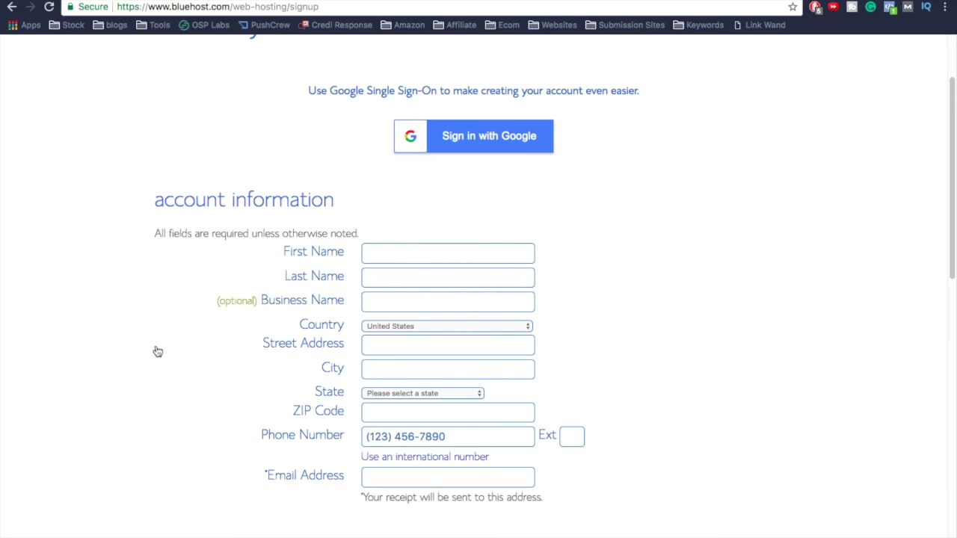
pyautogui.scroll(-3, 154, 348)
pyautogui.scroll(-5, 157, 352)
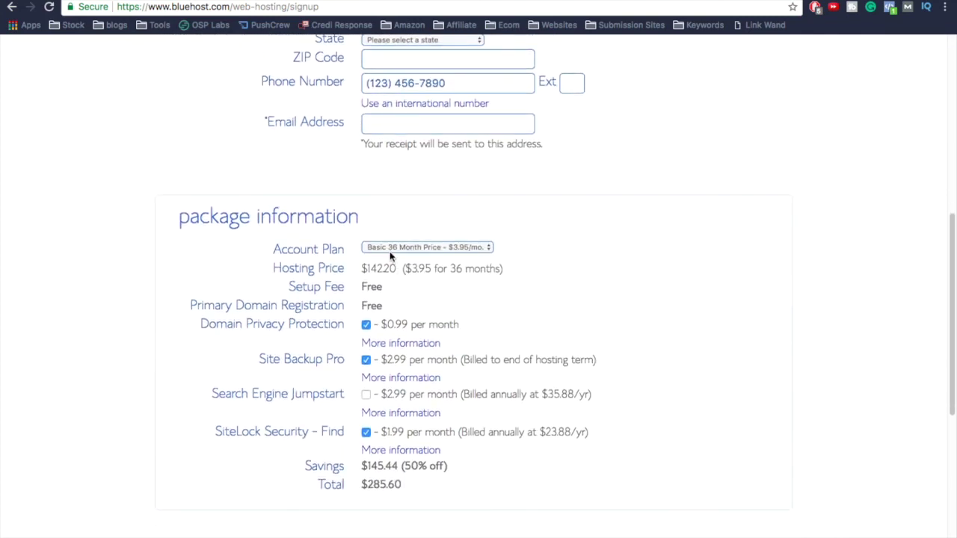
pyautogui.click(389, 249)
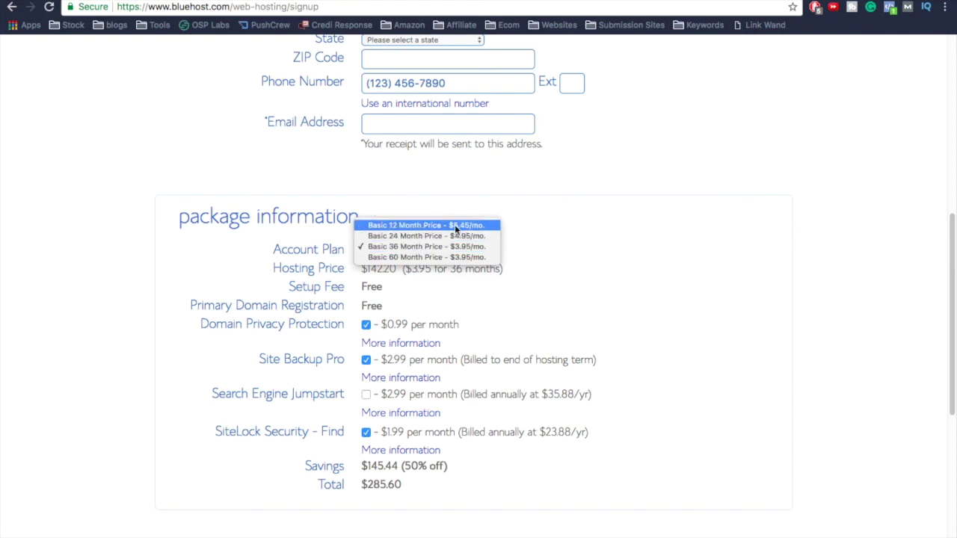
pyautogui.click(399, 226)
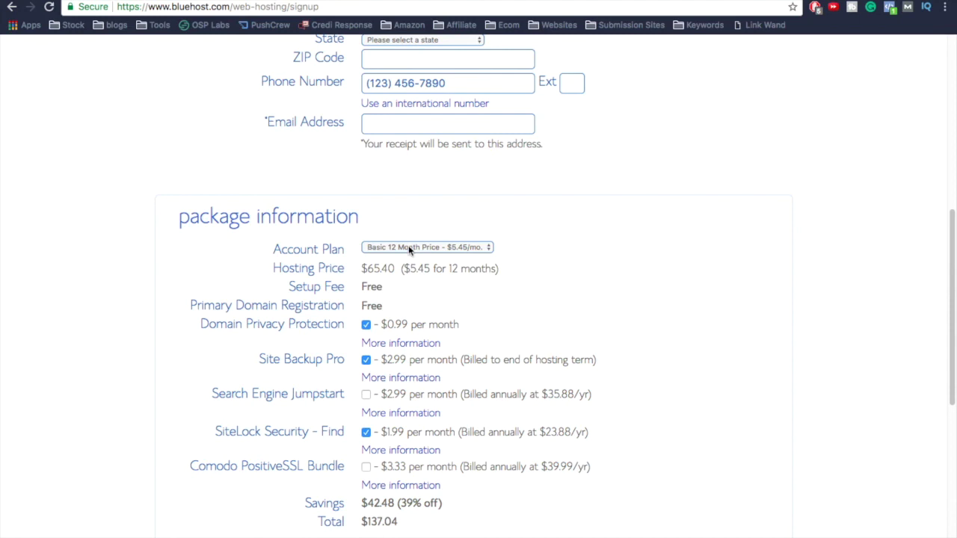
# Review the other account plan terms and the setup and primary domain registration fees
pyautogui.click(409, 248)
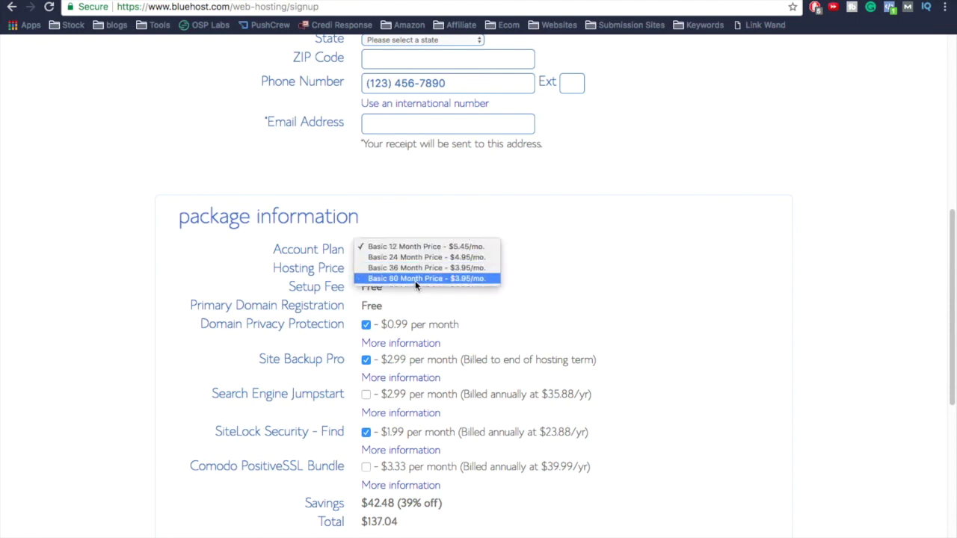
pyautogui.click(417, 215)
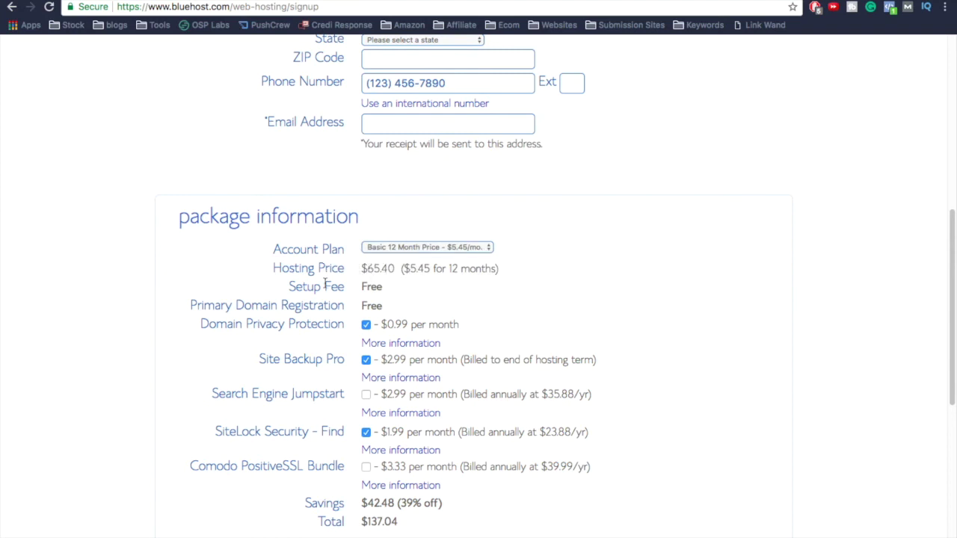
pyautogui.moveTo(319, 285); pyautogui.dragTo(363, 287)
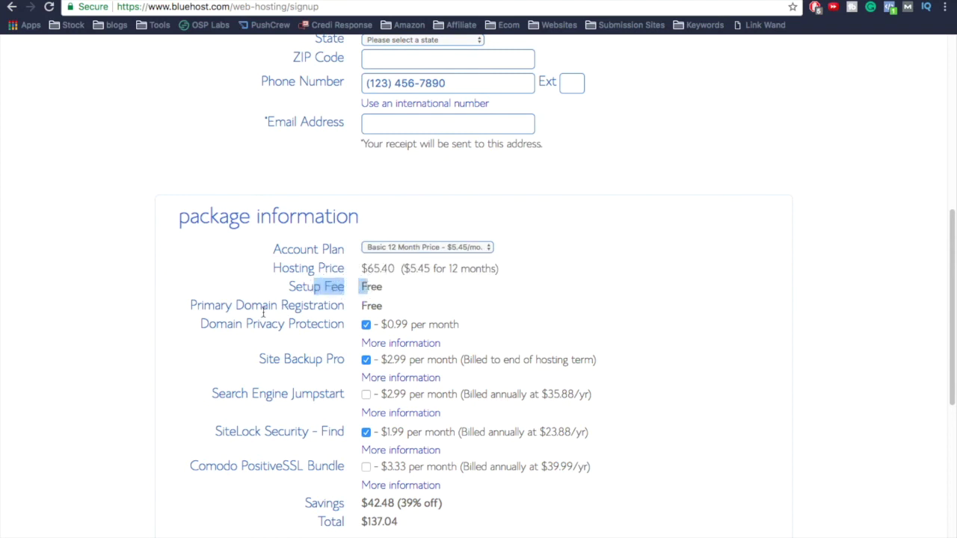
pyautogui.moveTo(262, 307); pyautogui.dragTo(377, 305)
pyautogui.scroll(-1, 357, 317)
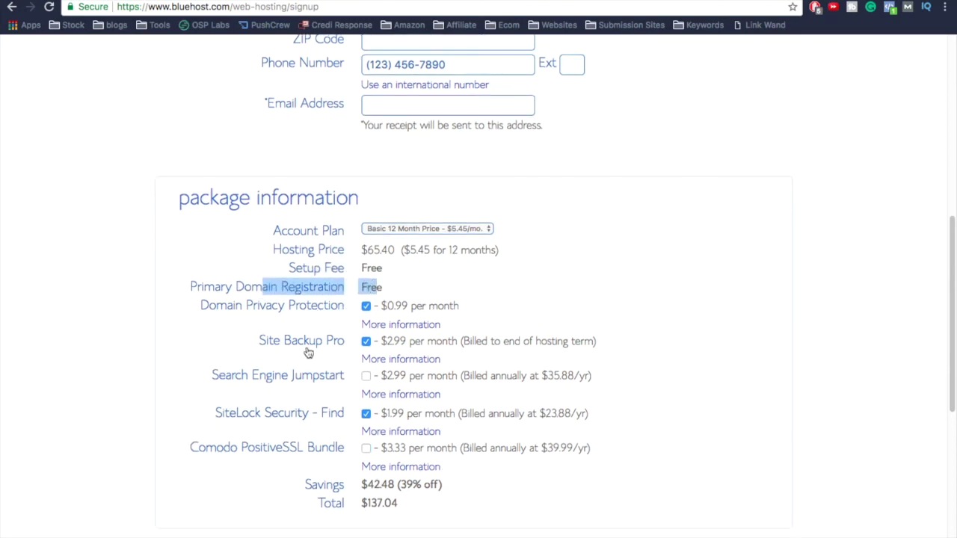
# Remove the Domain Privacy Protection, Site Backup Pro and SiteLock Security - Find extras from the package
pyautogui.click(365, 305)
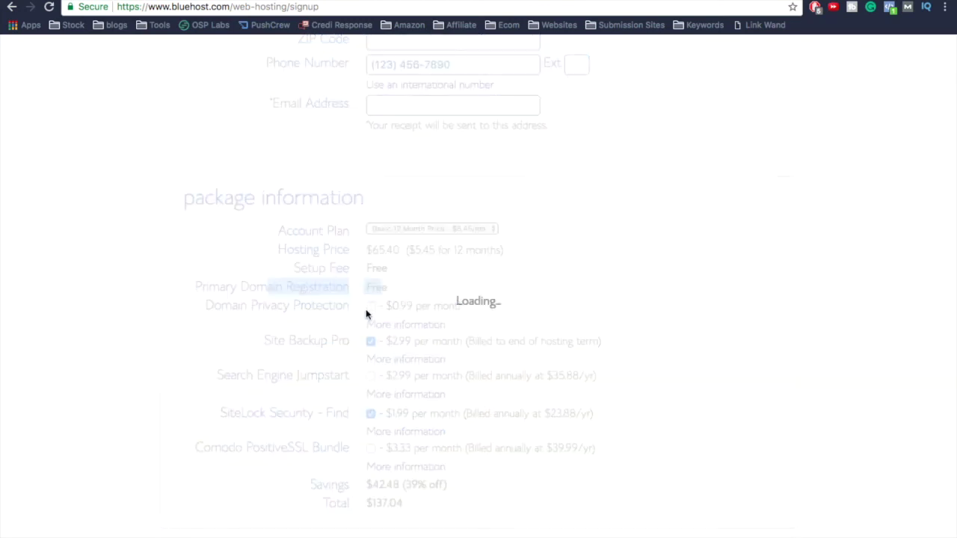
pyautogui.click(550, 386)
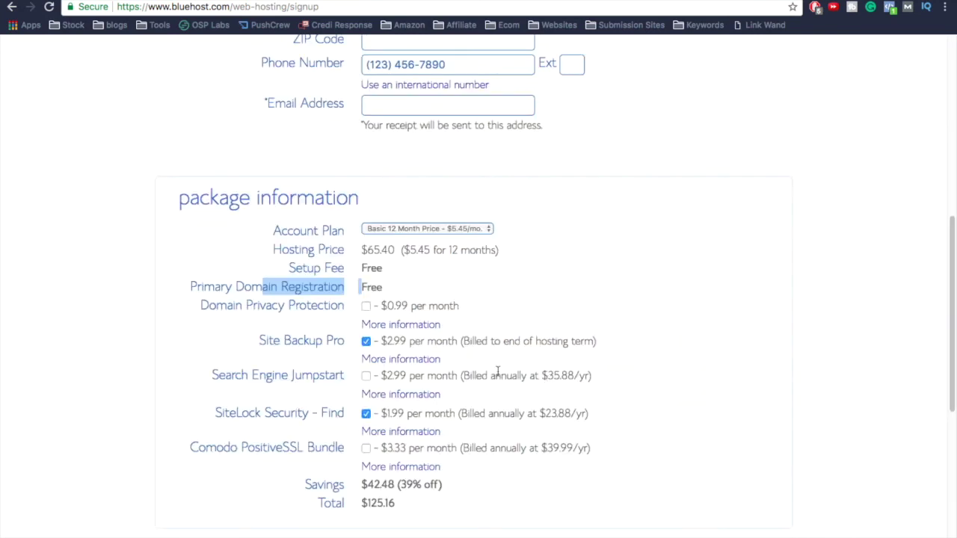
pyautogui.click(365, 342)
pyautogui.click(366, 414)
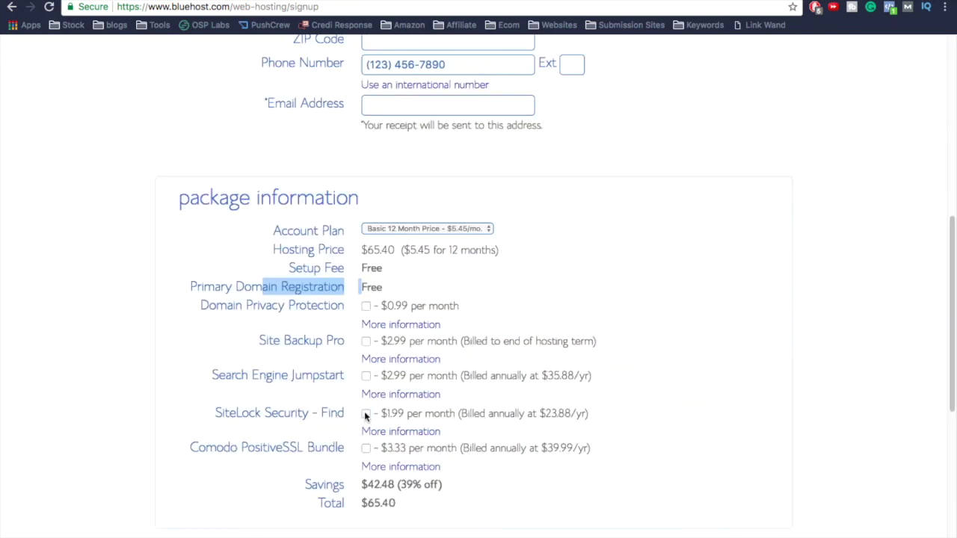
pyautogui.click(263, 478)
# Review the package total and the fields of the payment information section
pyautogui.scroll(-2, 262, 478)
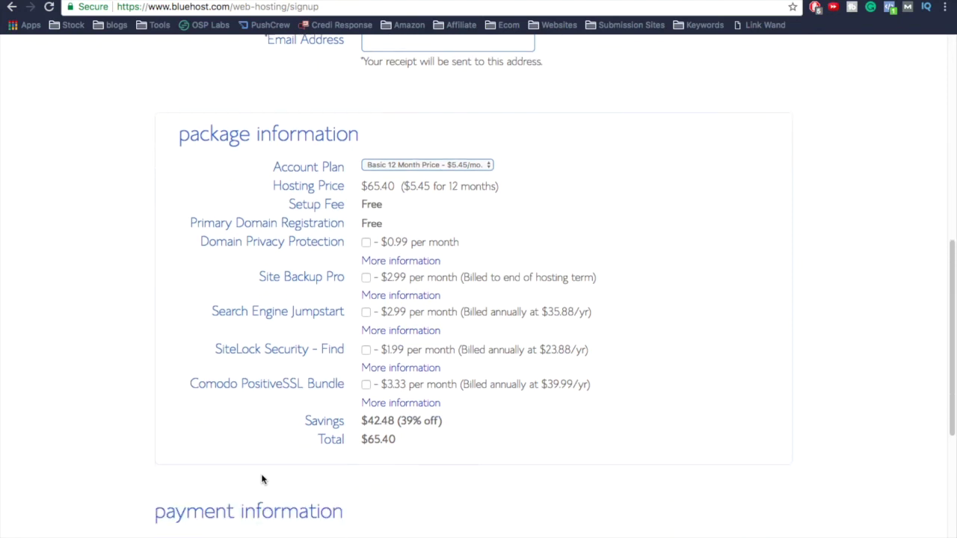
pyautogui.moveTo(373, 441); pyautogui.dragTo(410, 444)
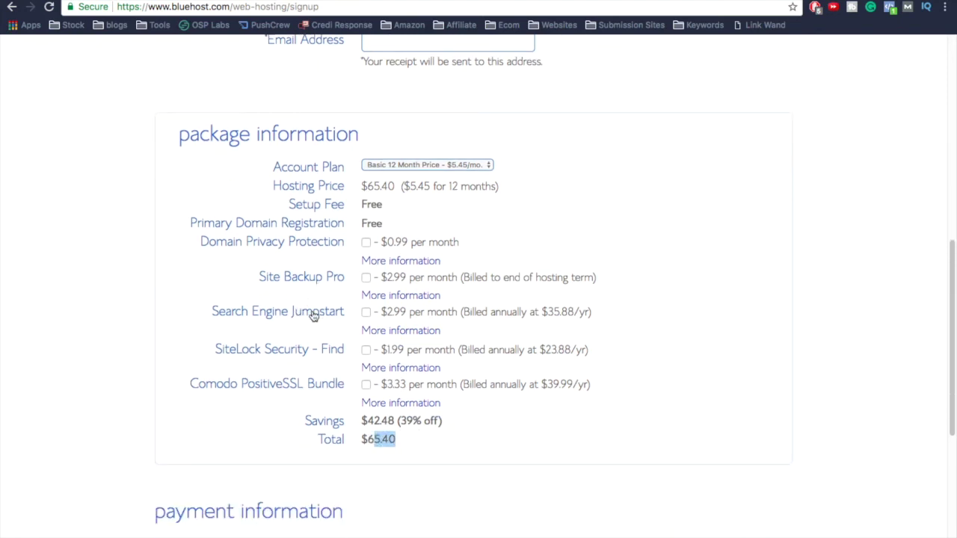
pyautogui.scroll(-5, 237, 465)
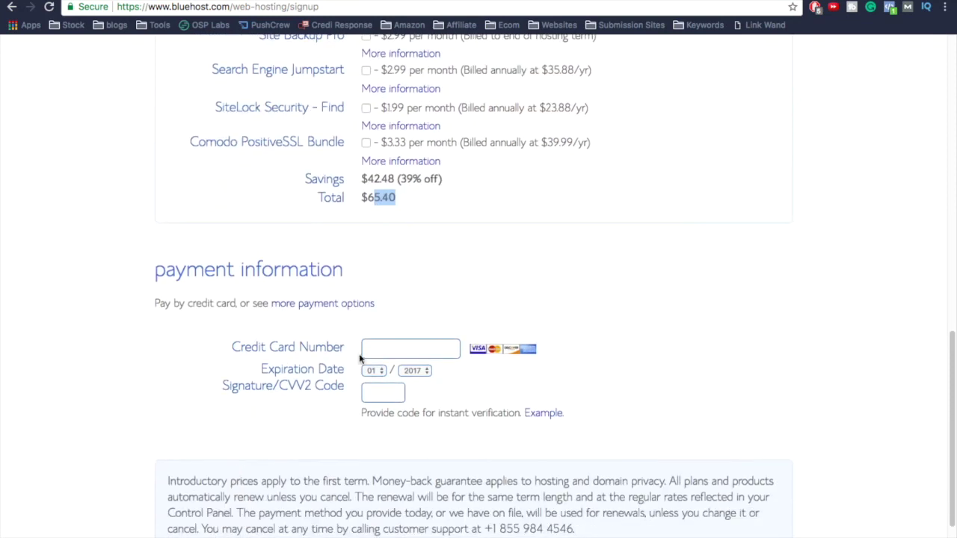
pyautogui.scroll(-2, 274, 436)
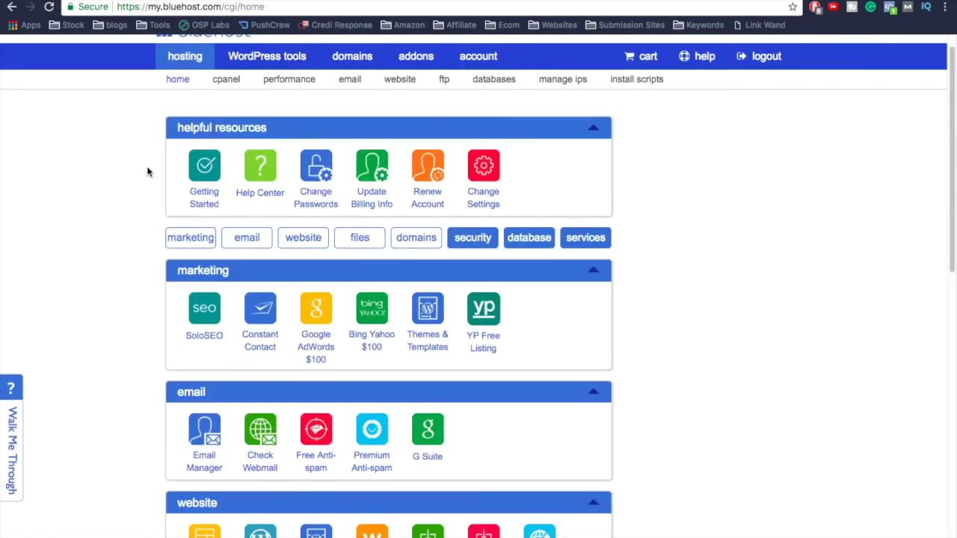
# Start the WordPress installation from the hosting account's website tools and continue past the domain selection and admin information
pyautogui.scroll(-1, 147, 172)
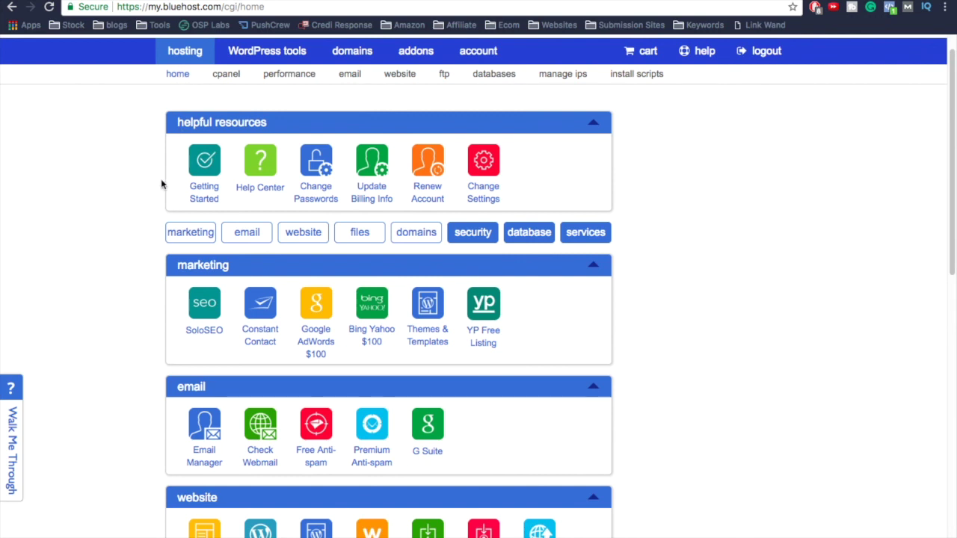
pyautogui.scroll(-3, 154, 192)
pyautogui.scroll(-3, 154, 193)
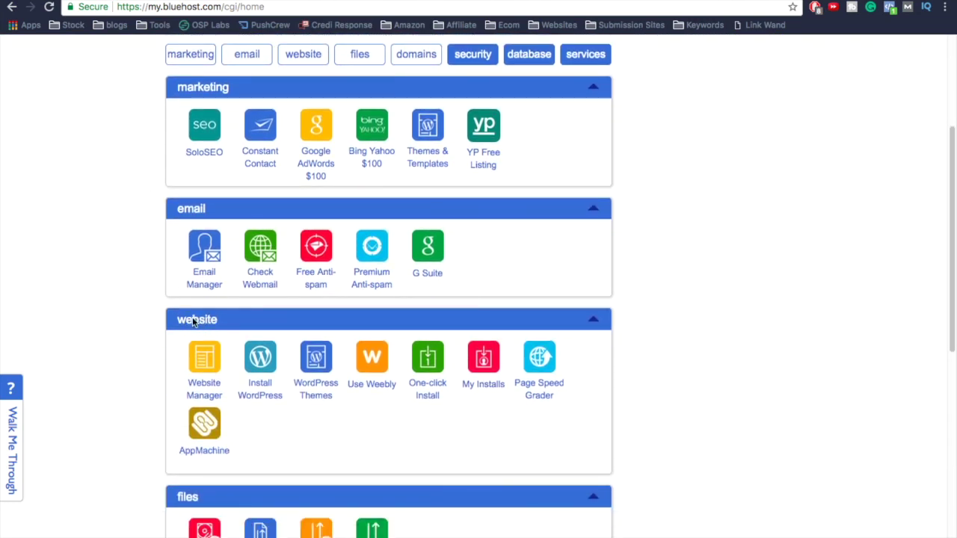
pyautogui.click(257, 361)
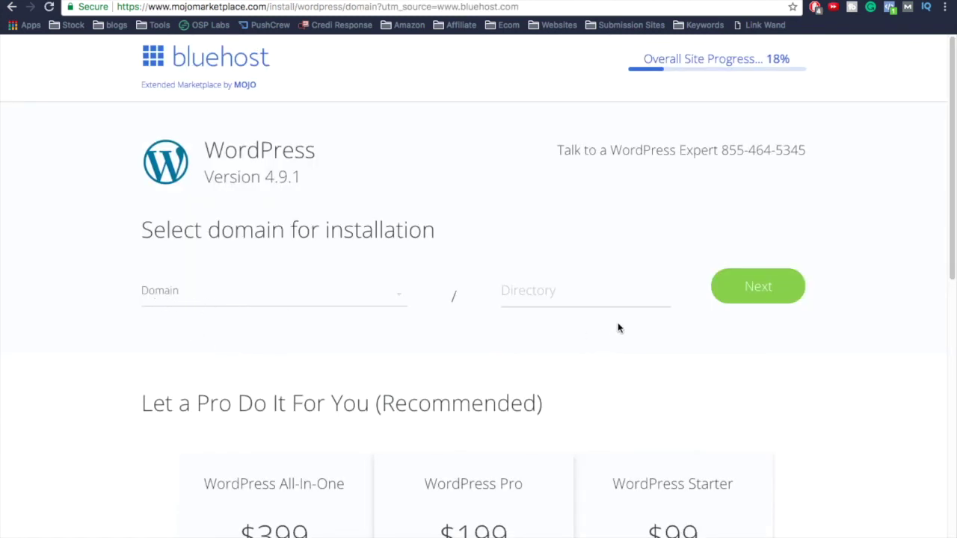
pyautogui.click(757, 294)
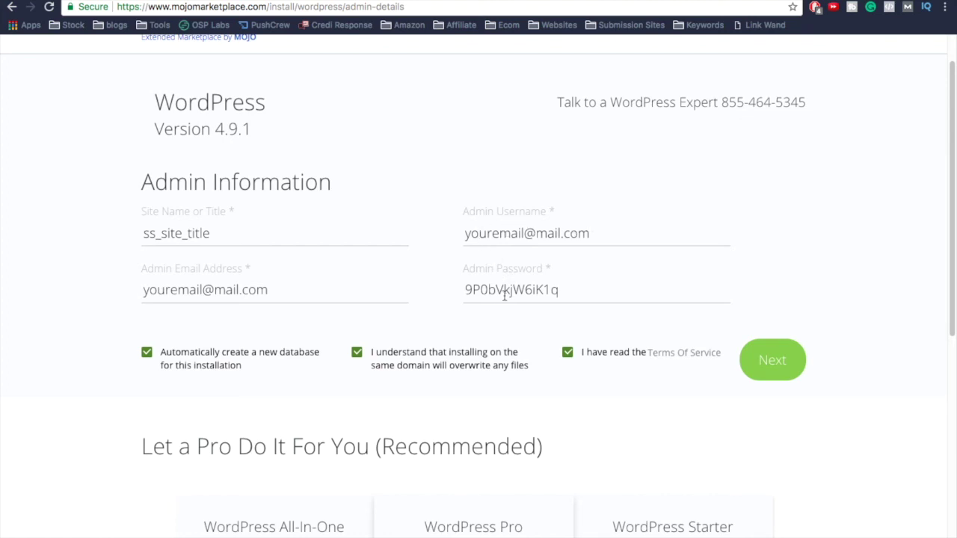
pyautogui.click(779, 367)
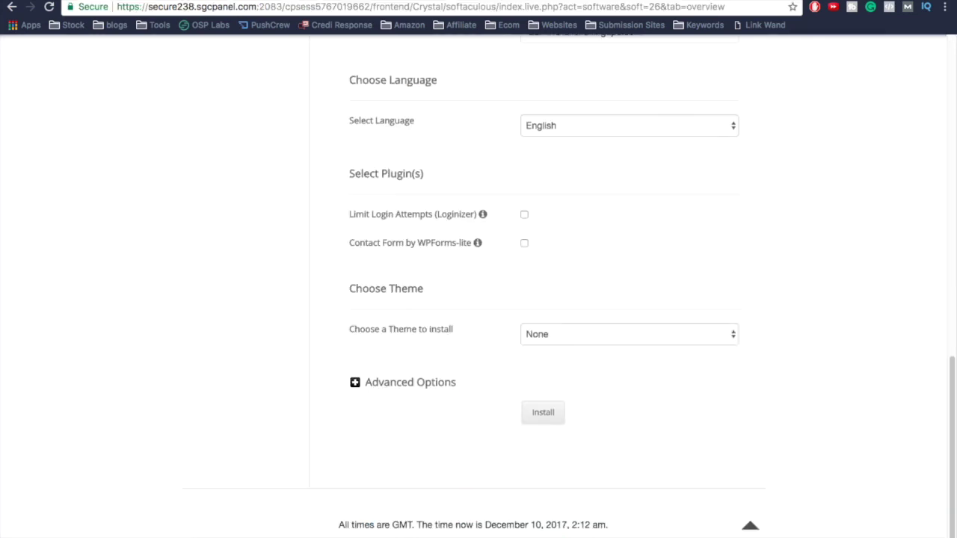
pyautogui.scroll(3, 467, 177)
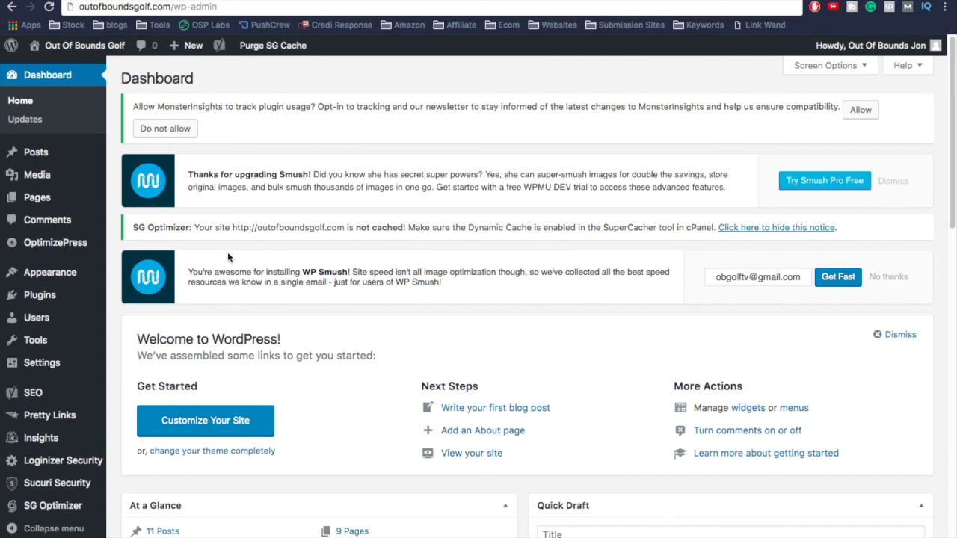
# Open the WordPress site's themes page and look through the installed themes
pyautogui.moveTo(47, 282)
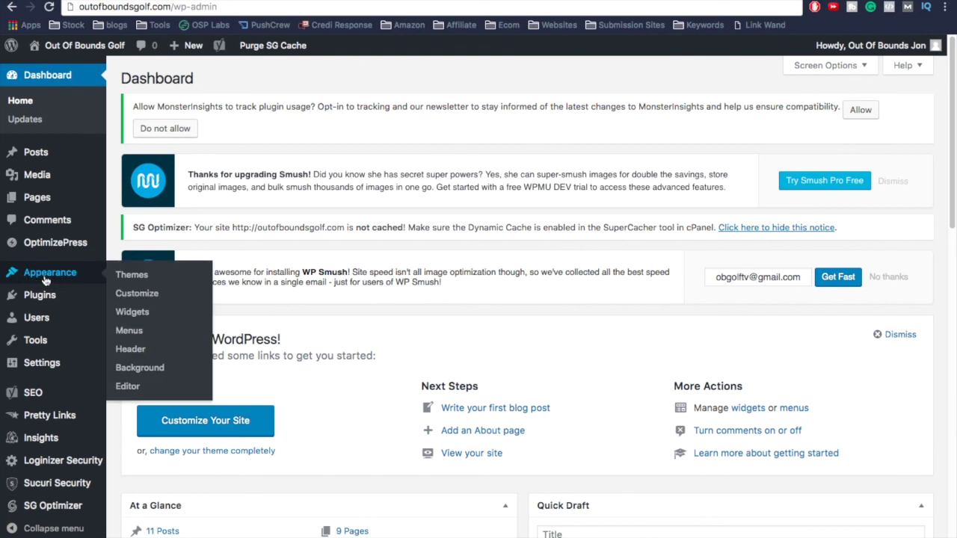
pyautogui.click(126, 276)
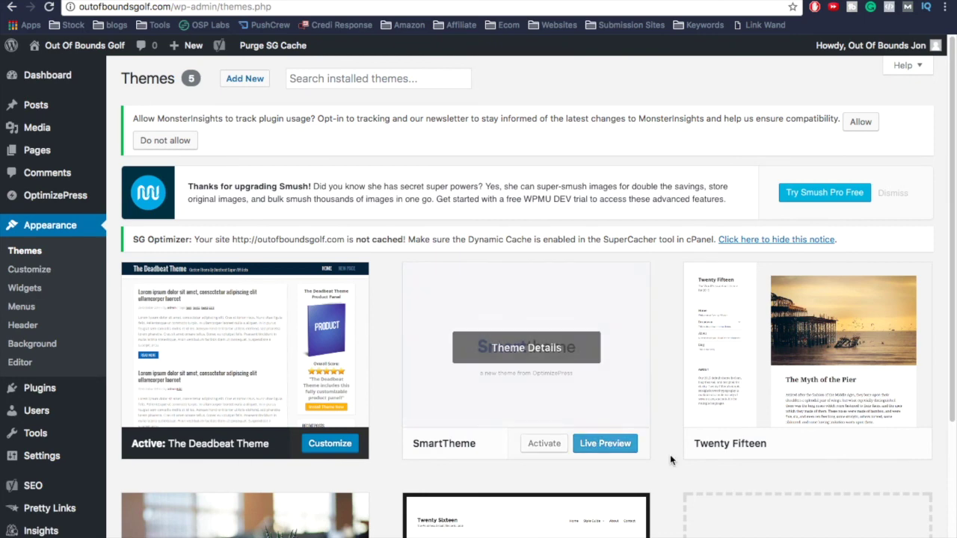
pyautogui.scroll(-2, 670, 458)
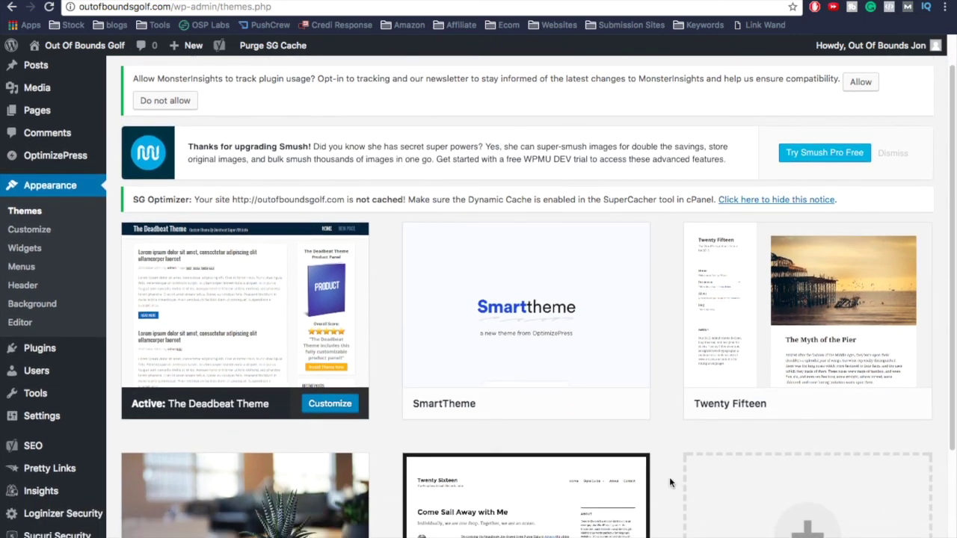
pyautogui.scroll(-2, 670, 482)
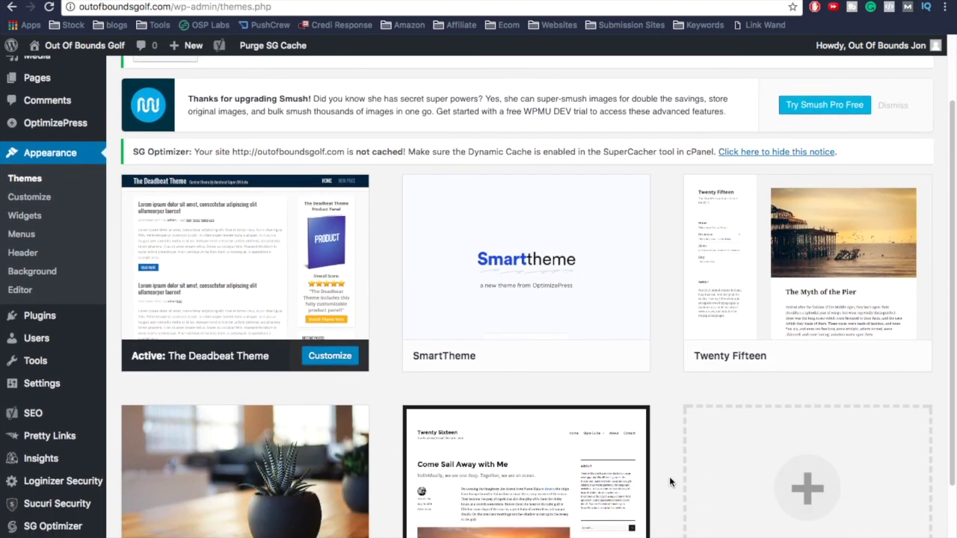
pyautogui.scroll(-2, 669, 476)
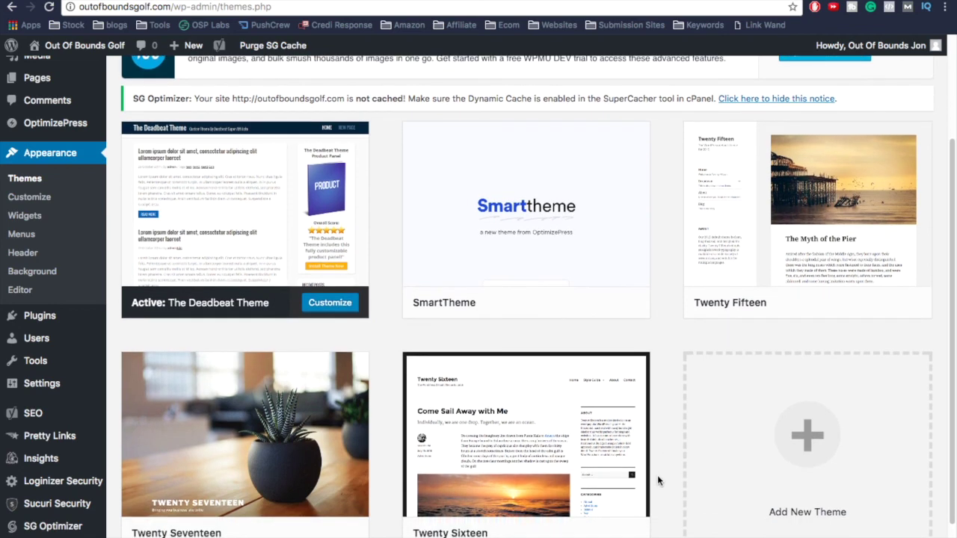
# Start adding a new theme and browse the featured themes
pyautogui.click(800, 454)
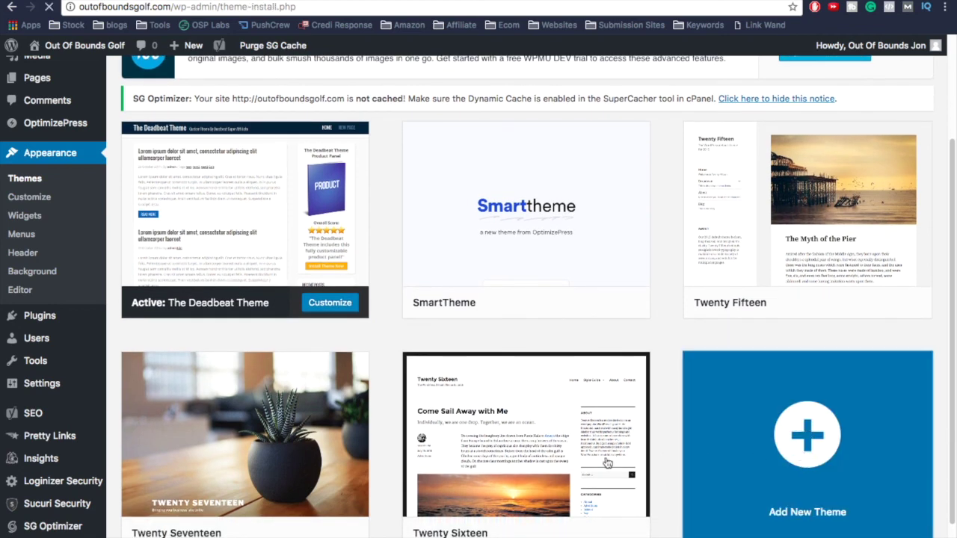
pyautogui.scroll(-6, 396, 462)
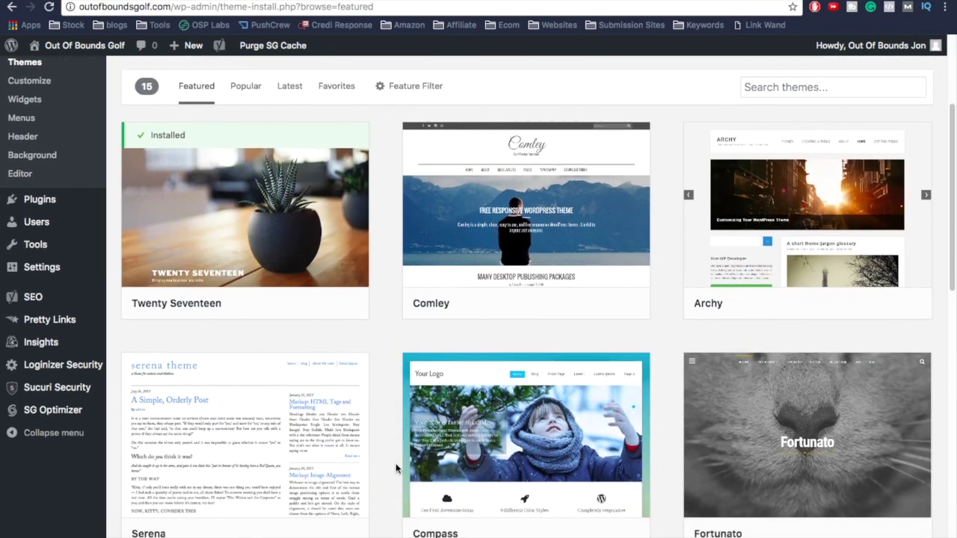
pyautogui.scroll(-9, 396, 468)
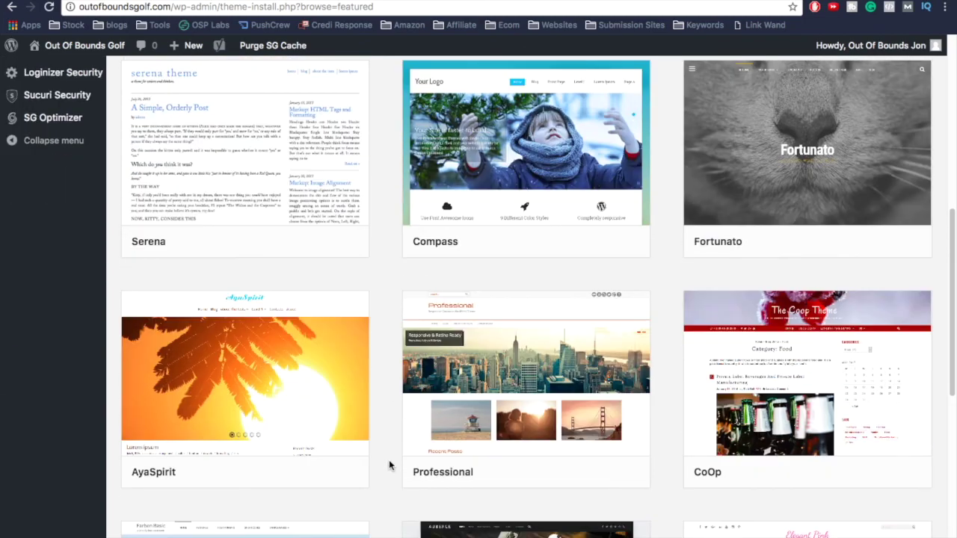
# Look further through the featured themes available for installation
pyautogui.scroll(-4, 386, 463)
pyautogui.scroll(15, 376, 464)
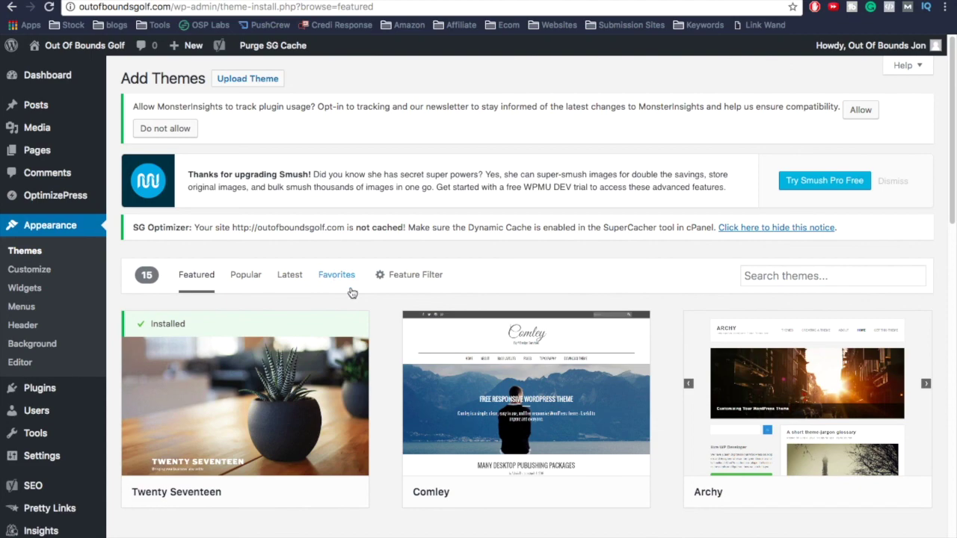
pyautogui.scroll(-6, 376, 396)
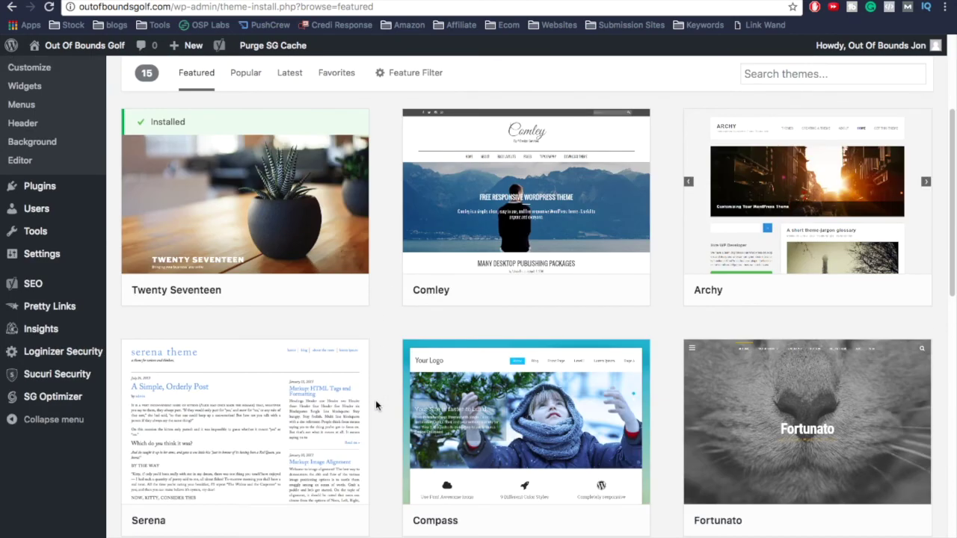
pyautogui.scroll(-9, 396, 391)
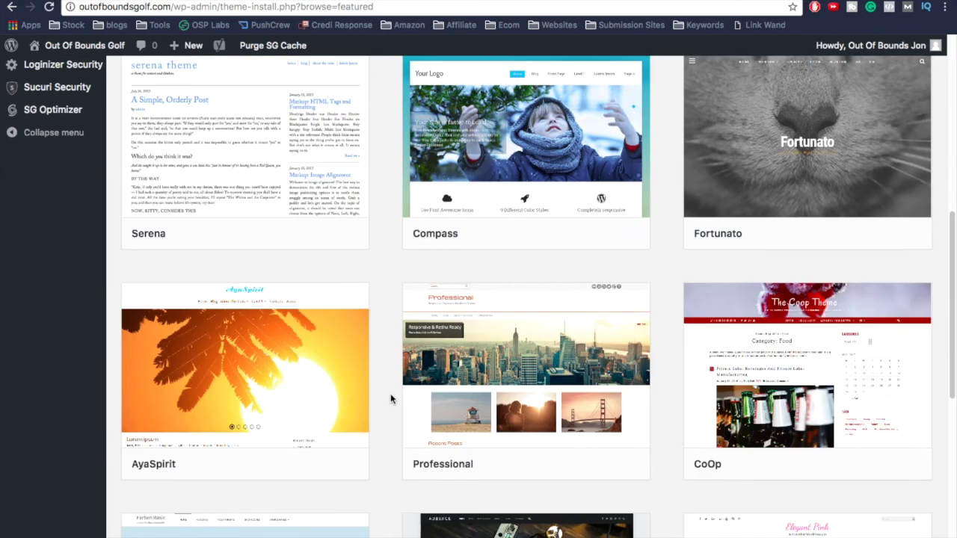
pyautogui.scroll(15, 389, 403)
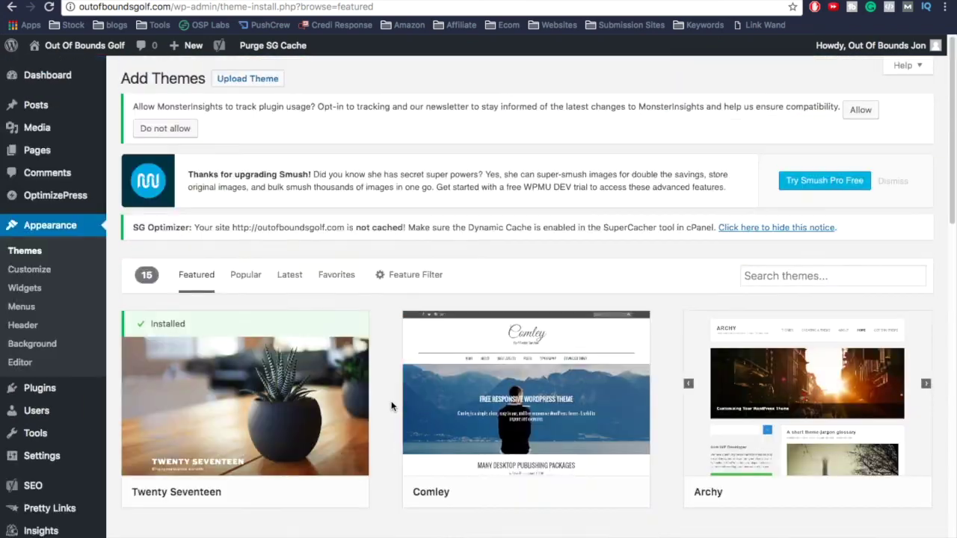
# Browse the popular themes and activate Twenty Sixteen
pyautogui.click(246, 276)
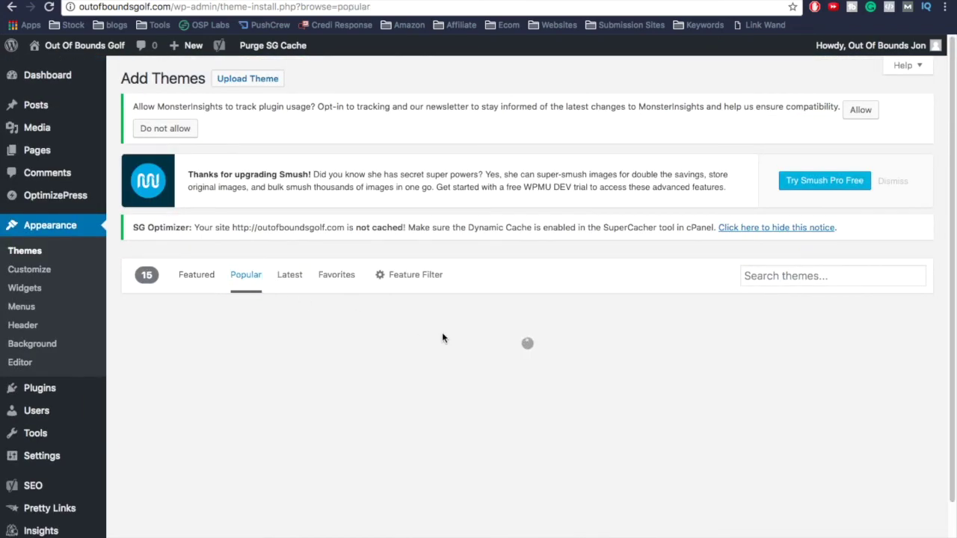
pyautogui.scroll(-5, 388, 449)
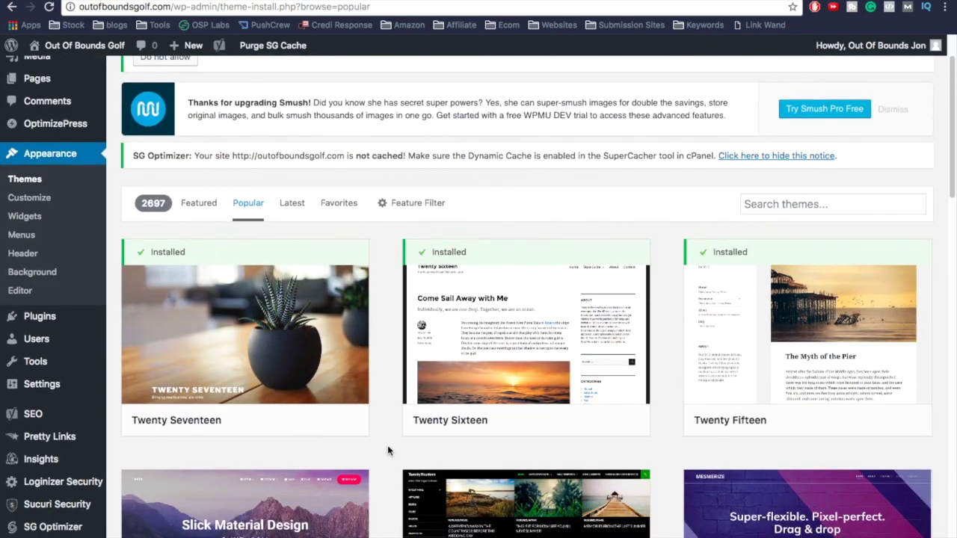
pyautogui.scroll(-4, 387, 451)
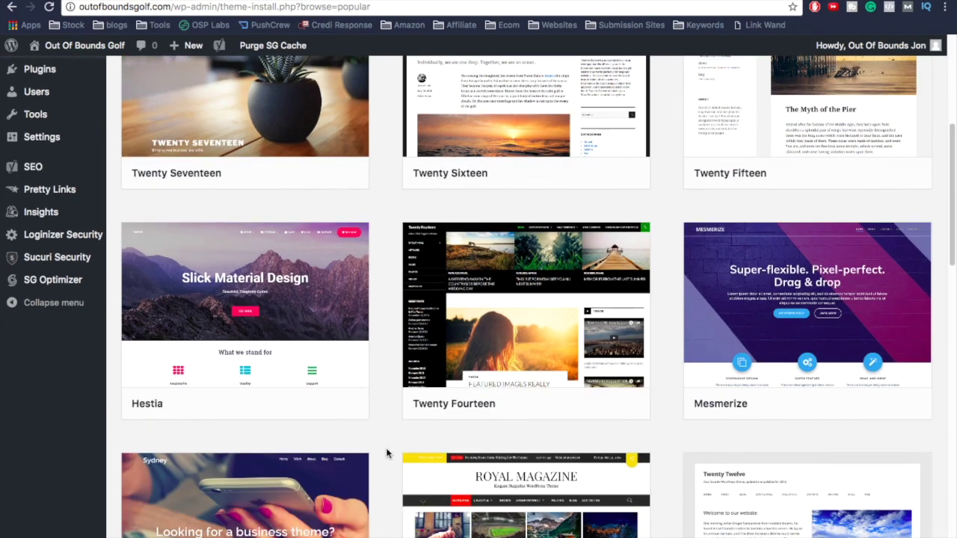
pyautogui.scroll(8, 386, 451)
pyautogui.click(543, 460)
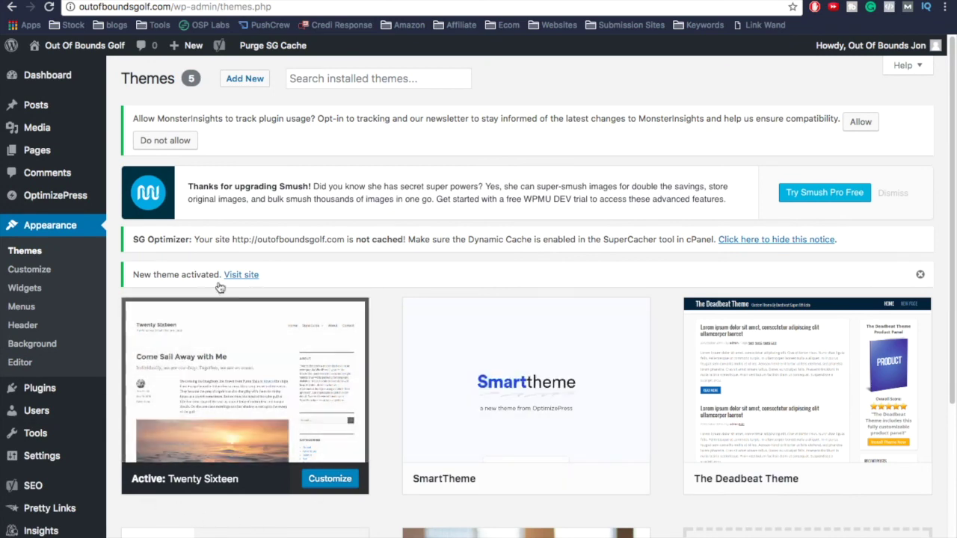
# Visit the live site and review its homepage, posts and sidebar in the active theme
pyautogui.click(73, 75)
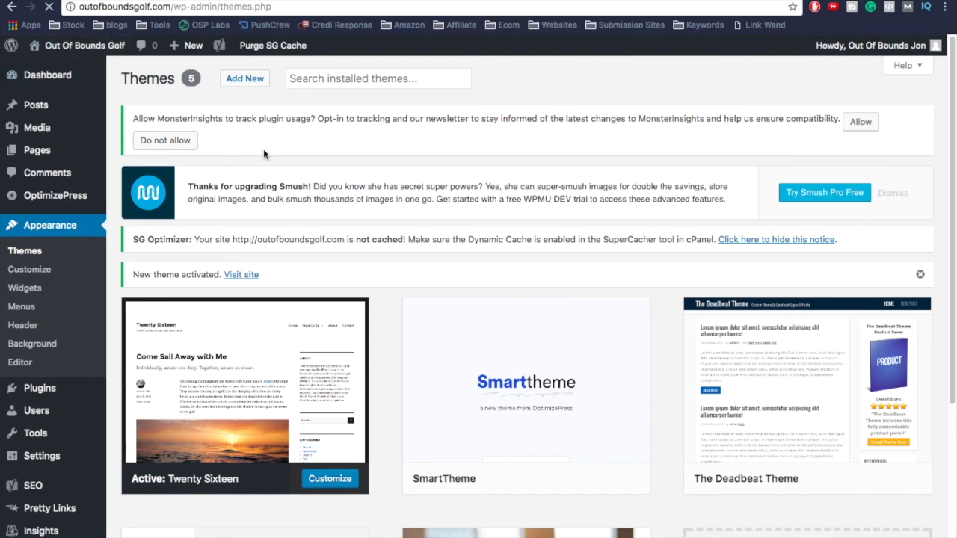
pyautogui.scroll(-3, 553, 427)
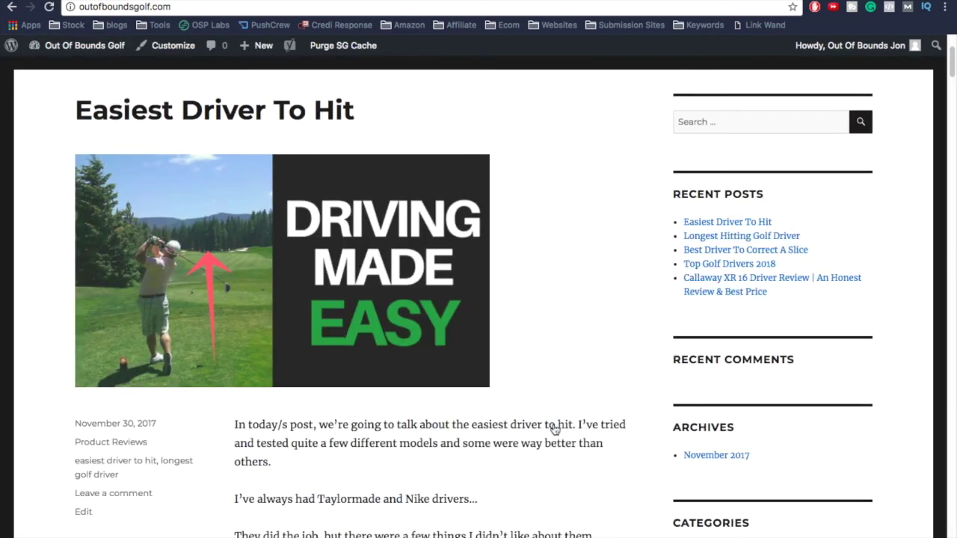
pyautogui.scroll(-10, 555, 430)
pyautogui.scroll(8, 555, 430)
pyautogui.scroll(1, 555, 430)
pyautogui.scroll(-12, 553, 434)
pyautogui.scroll(15, 552, 437)
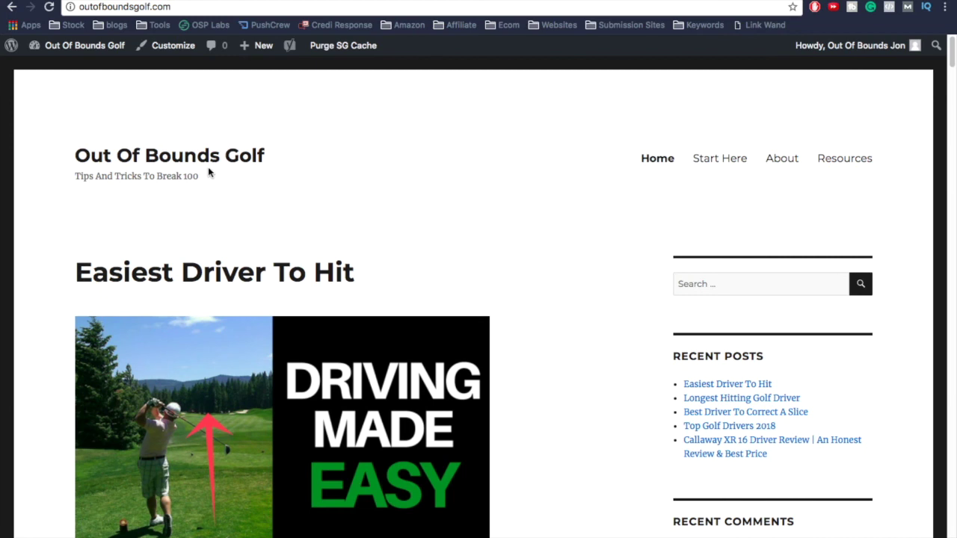
# Return to the dashboard, open the theme customizer and review the Site Identity settings
pyautogui.moveTo(95, 56)
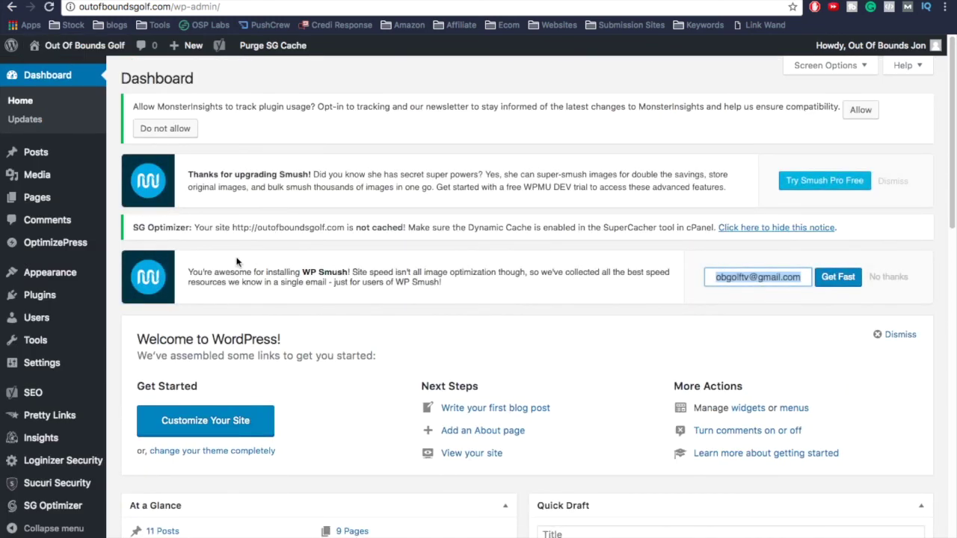
pyautogui.moveTo(60, 278)
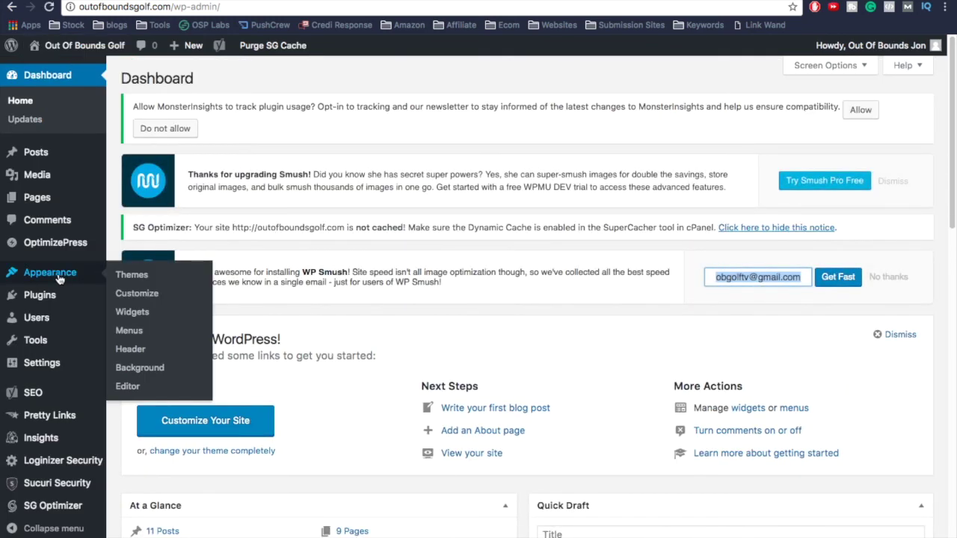
pyautogui.click(153, 295)
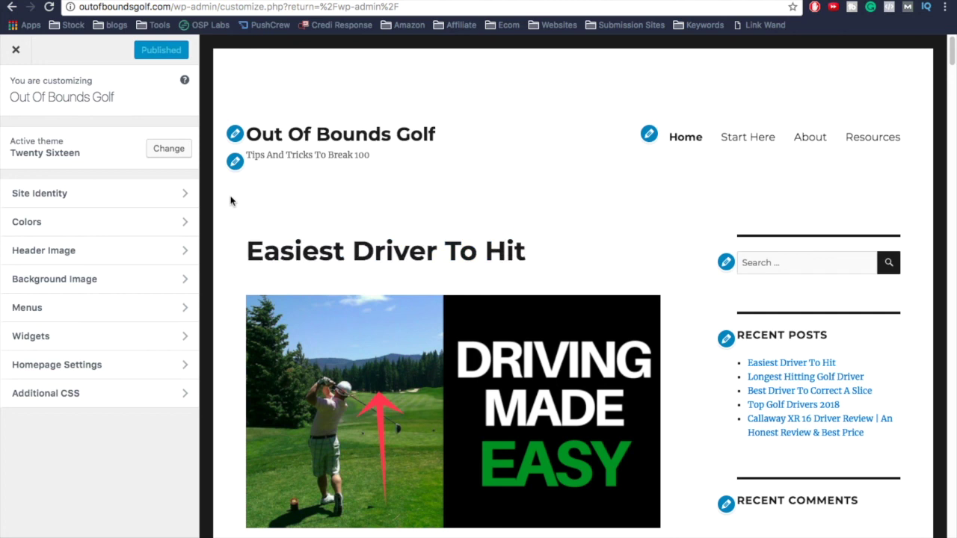
pyautogui.click(65, 198)
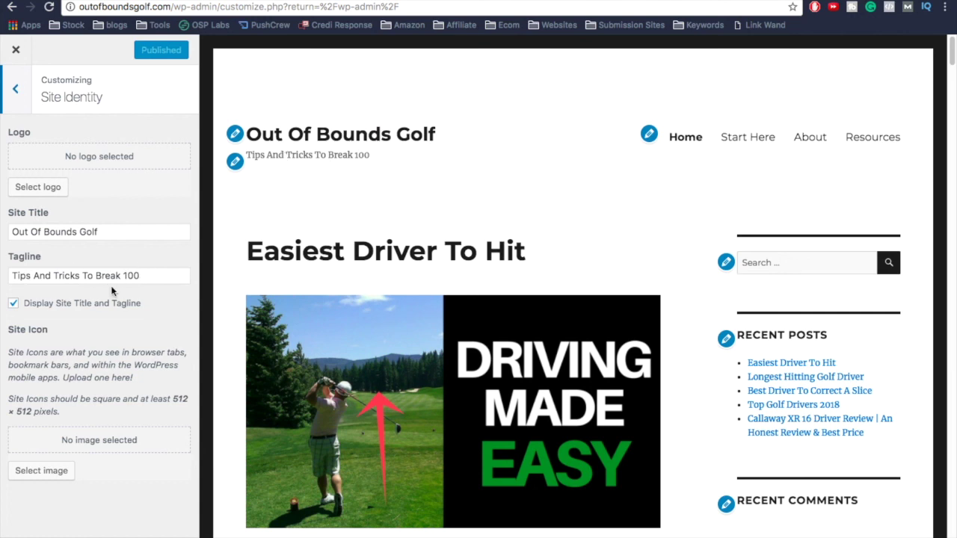
# Review the Colors and Header Image settings in the theme customizer
pyautogui.click(16, 90)
pyautogui.click(75, 223)
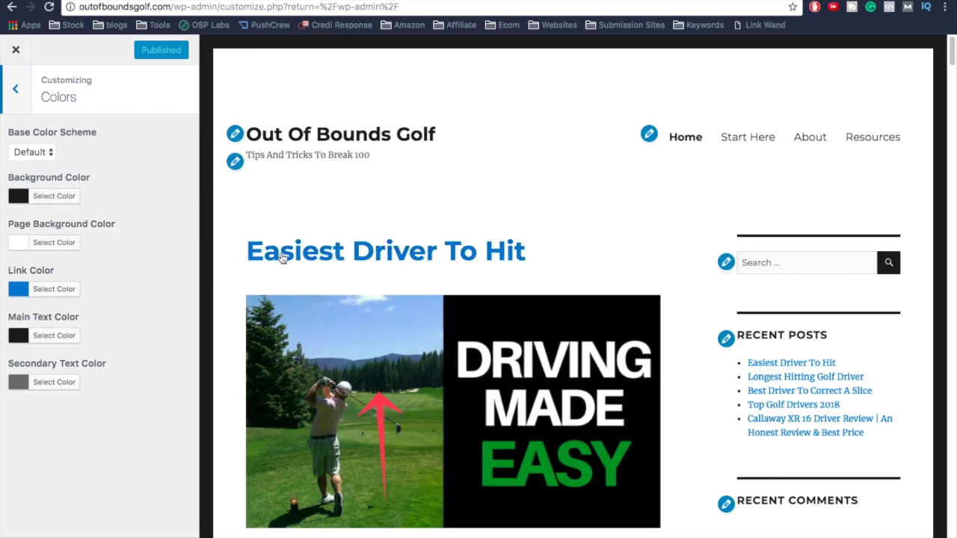
pyautogui.click(16, 106)
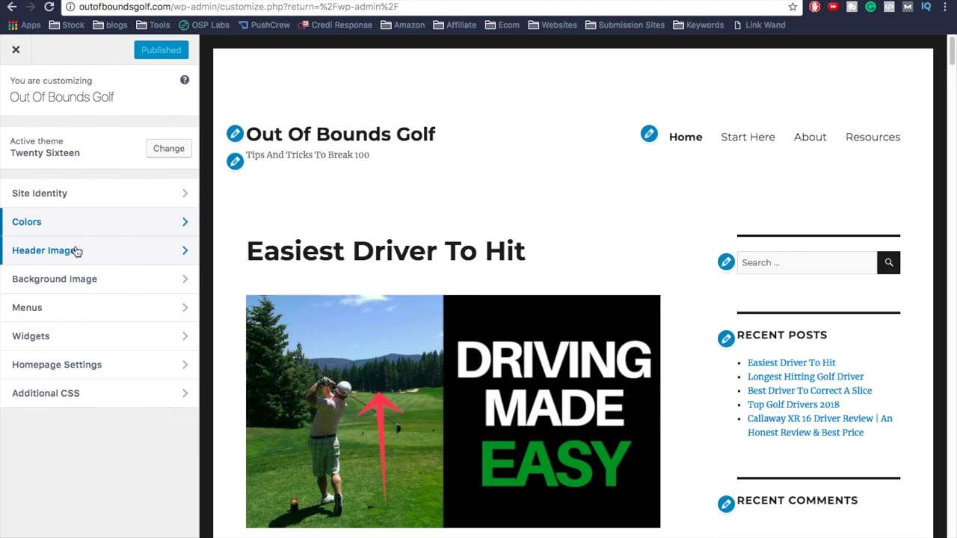
pyautogui.click(77, 251)
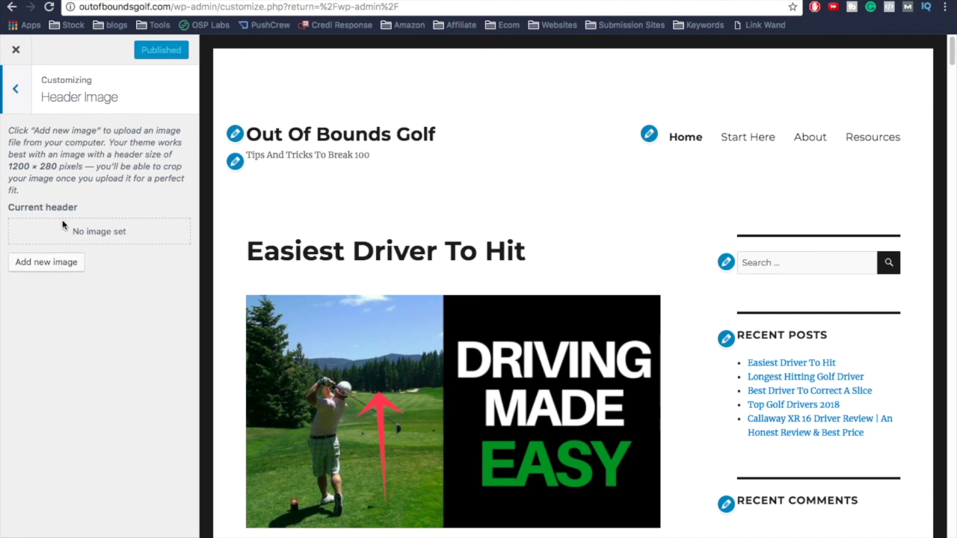
pyautogui.click(15, 89)
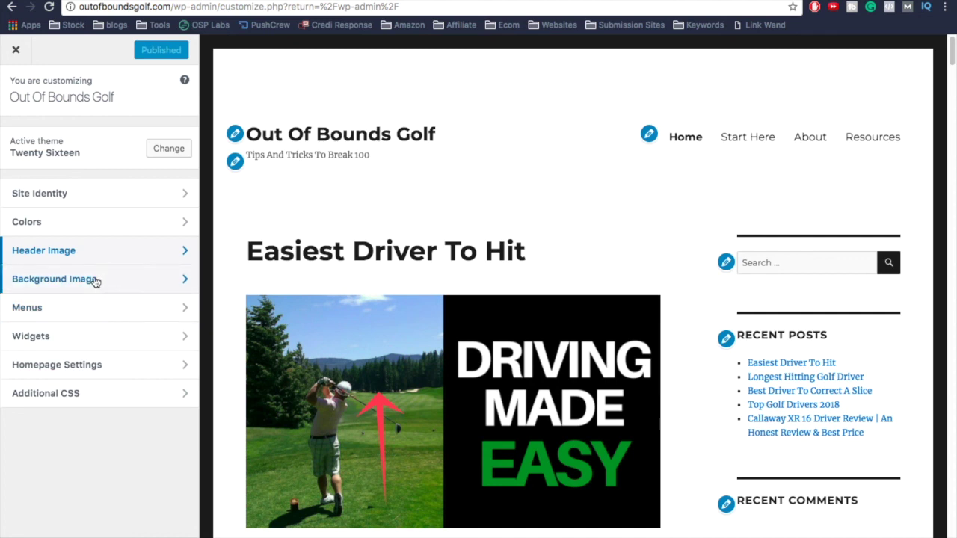
# View the customizer's menu settings and its form for creating a new menu
pyautogui.click(91, 310)
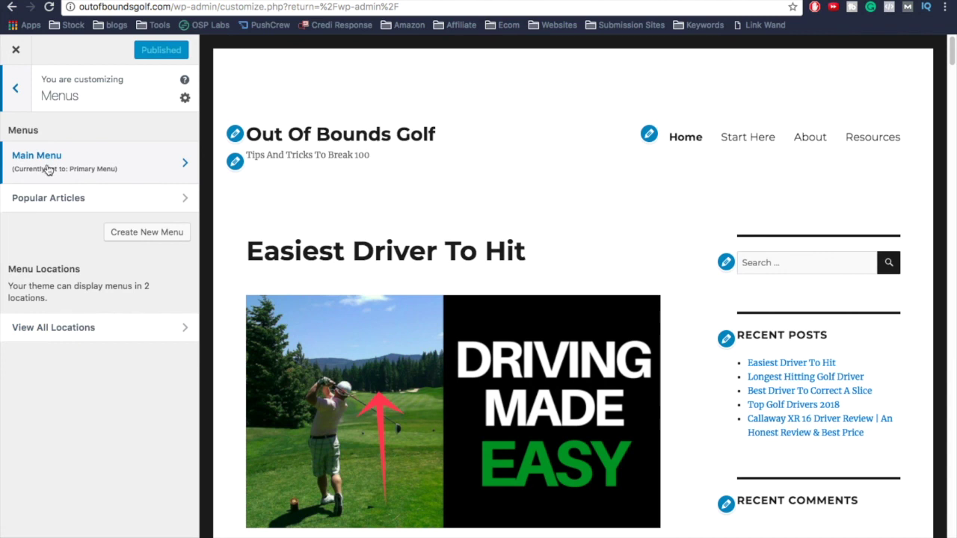
pyautogui.click(150, 232)
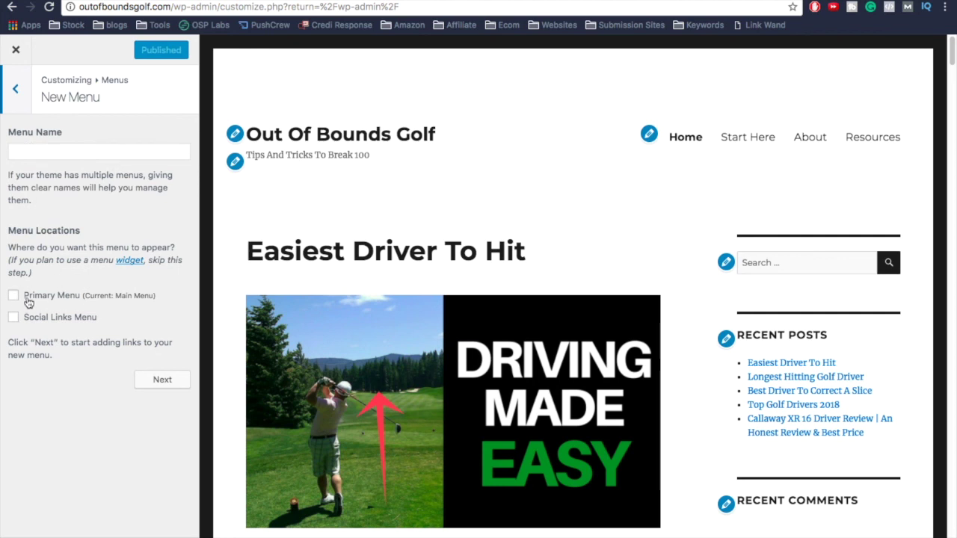
pyautogui.click(14, 89)
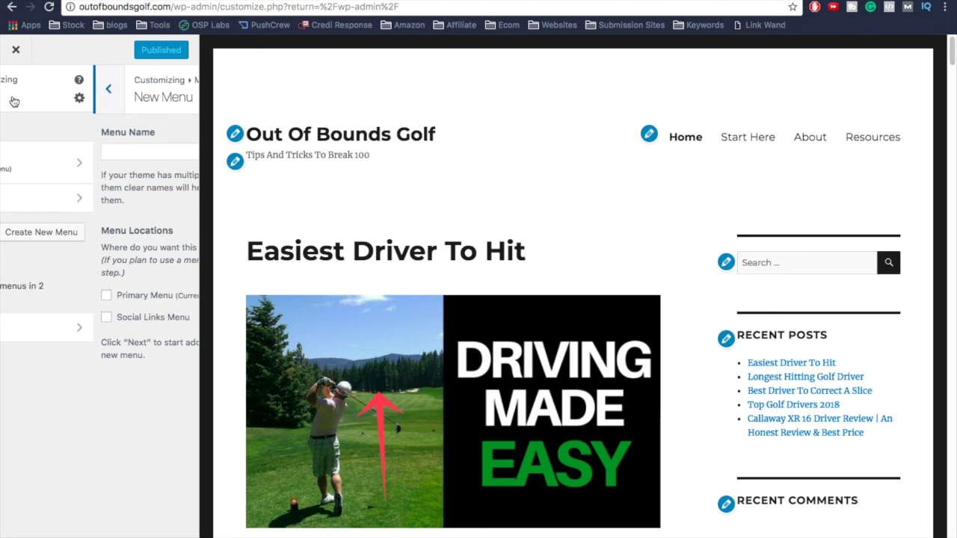
# Examine the items in Main Menu and the kinds of items that can be added, and close the customizer
pyautogui.click(43, 166)
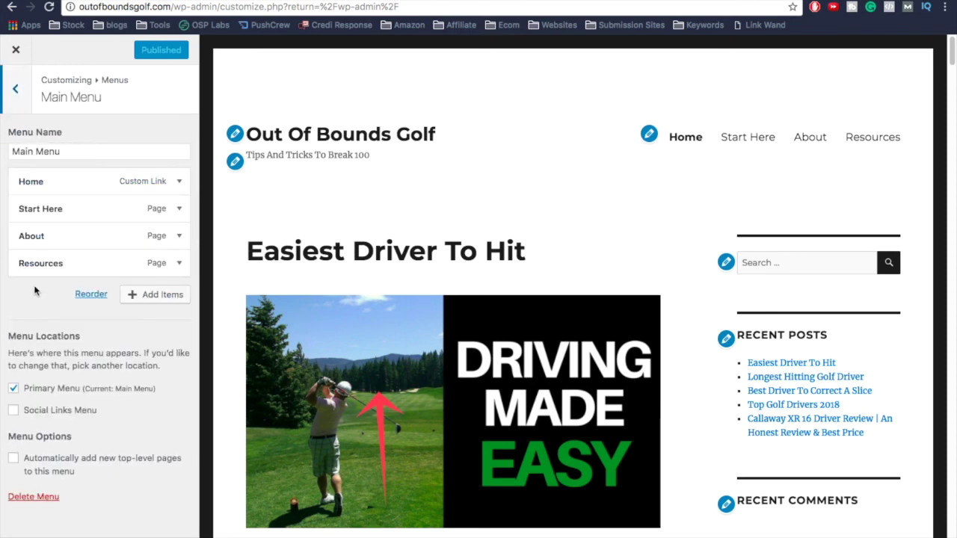
pyautogui.click(141, 296)
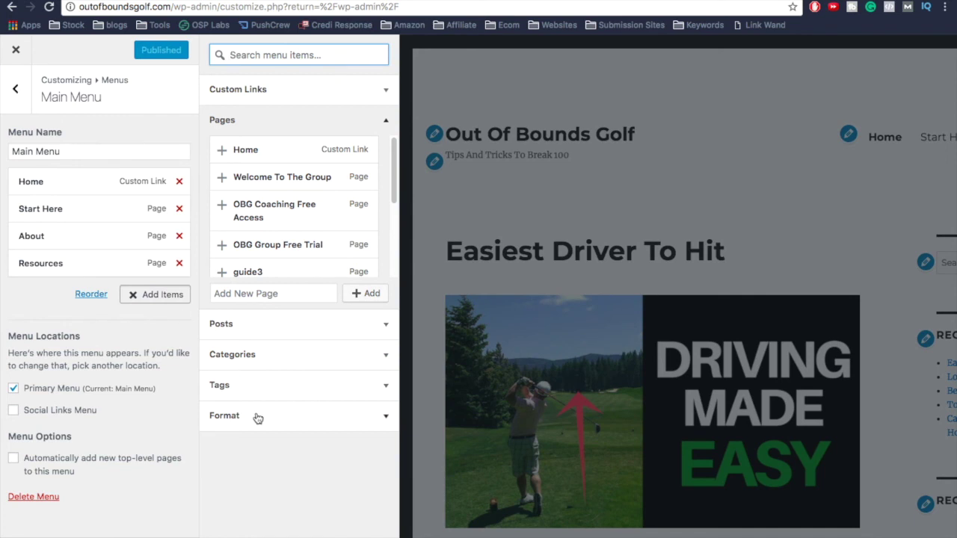
pyautogui.click(239, 329)
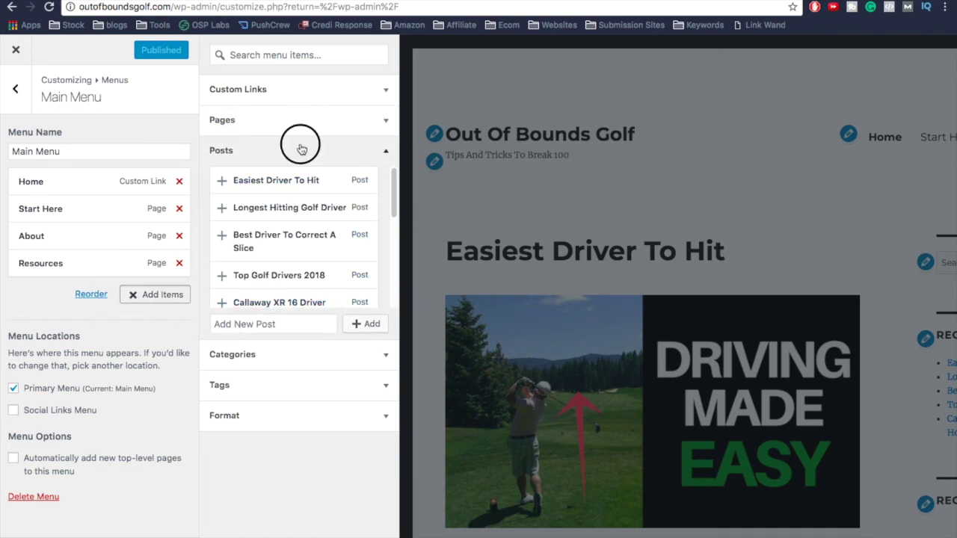
pyautogui.click(301, 149)
pyautogui.click(270, 123)
pyautogui.click(270, 121)
pyautogui.click(265, 103)
pyautogui.click(266, 101)
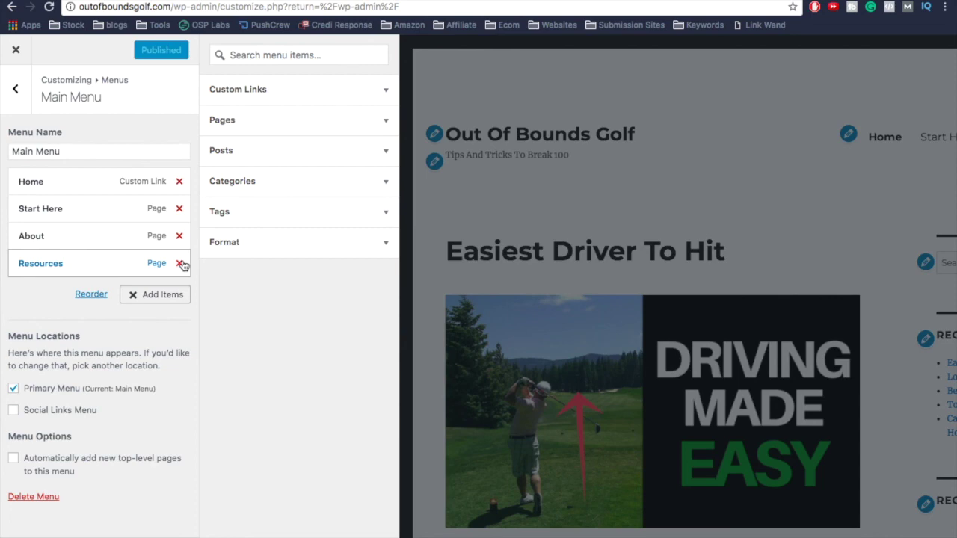
pyautogui.click(15, 90)
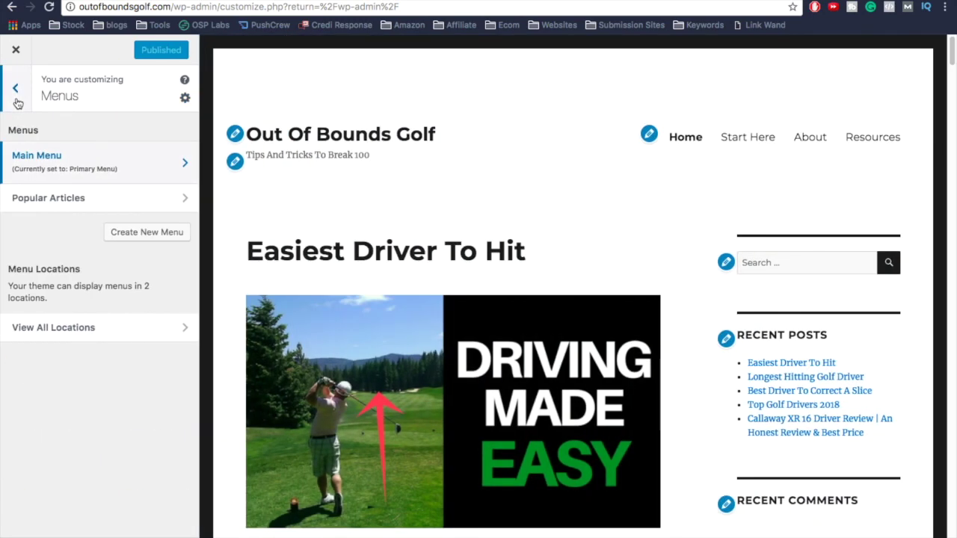
pyautogui.click(16, 92)
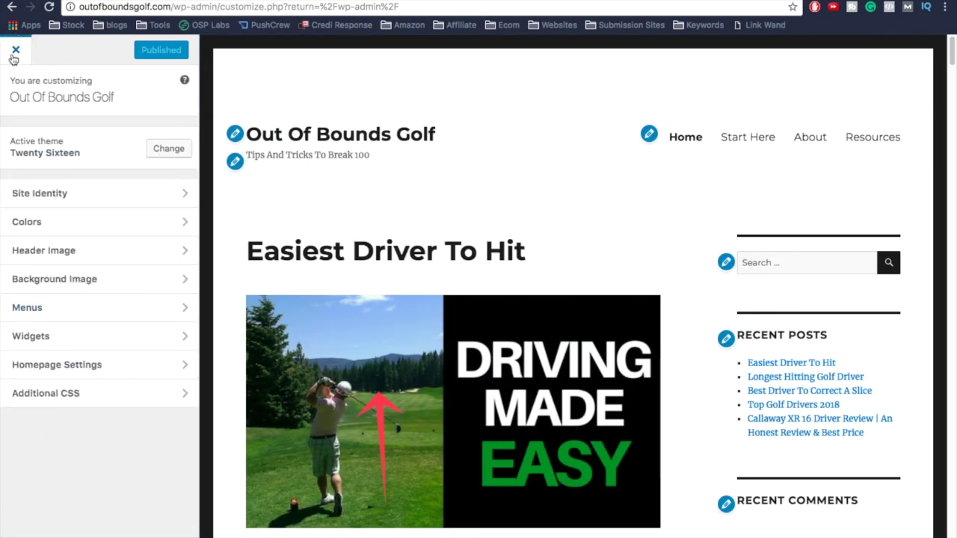
pyautogui.click(26, 67)
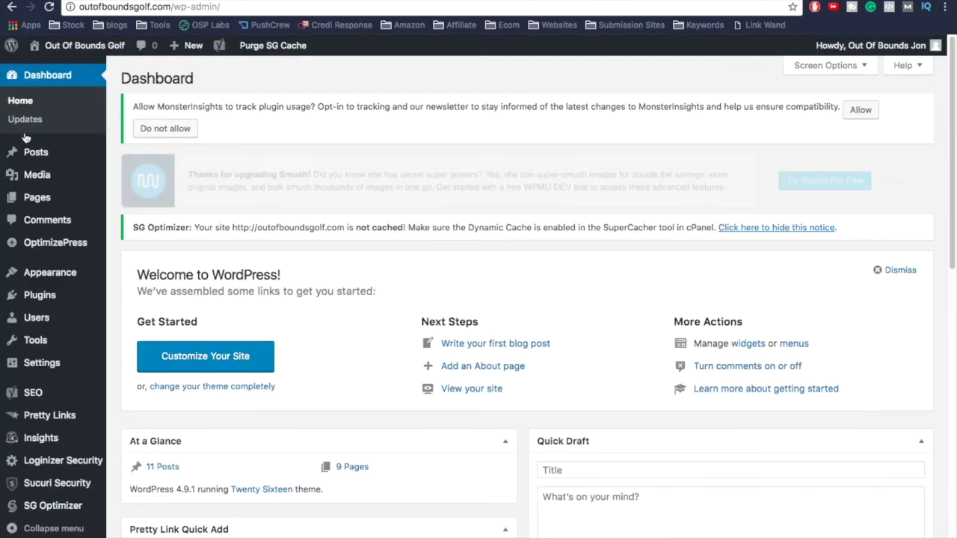
# Start a new page titled "About"
pyautogui.moveTo(36, 201)
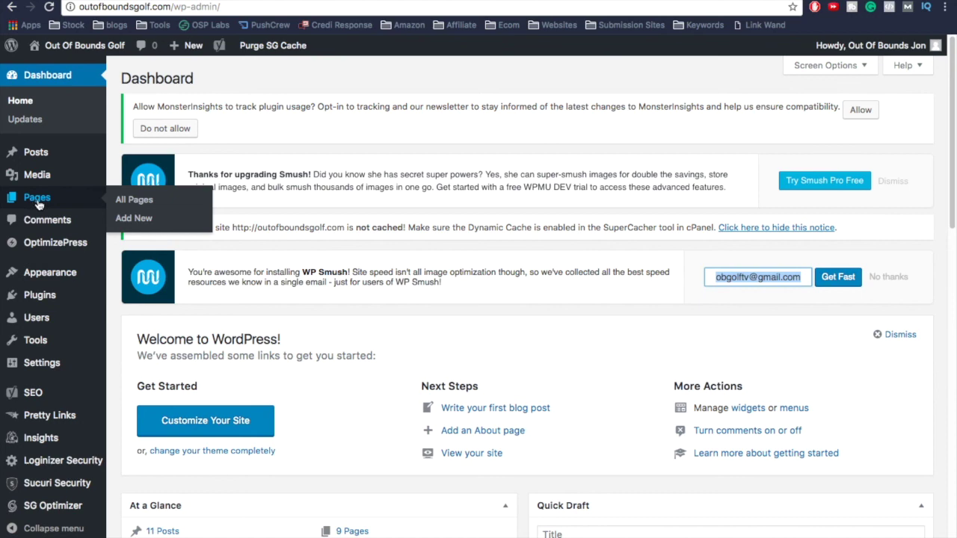
pyautogui.click(152, 219)
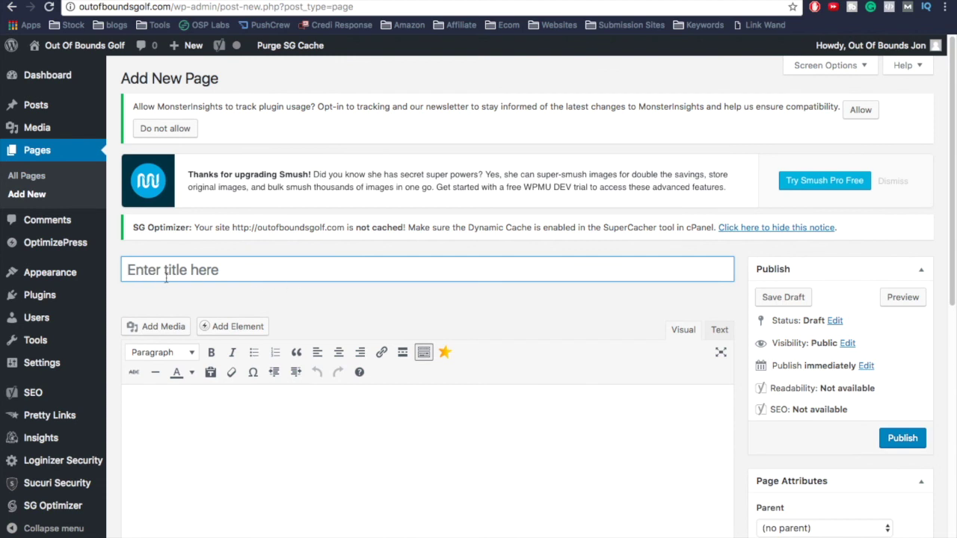
pyautogui.write('About')
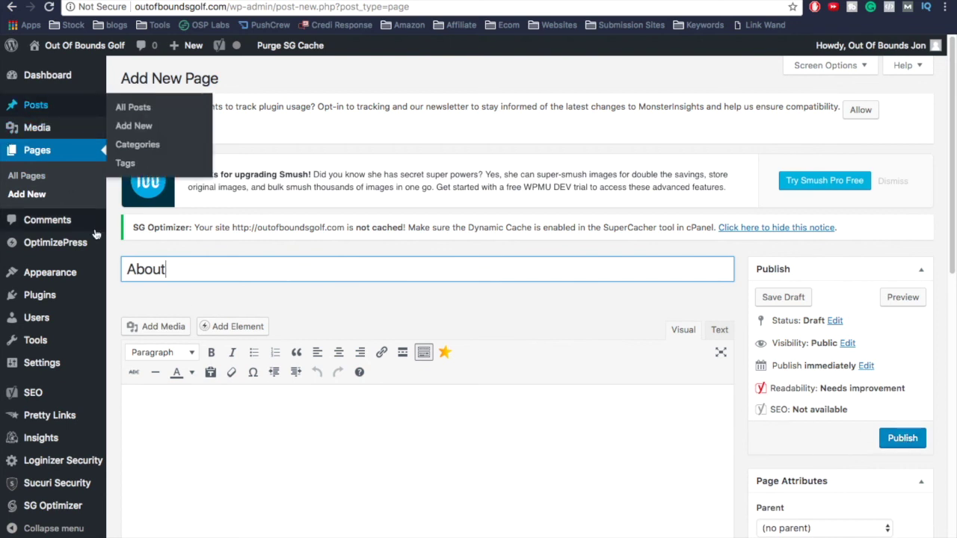
# Leave the new page without saving and view the structure of Main Menu (Primary Menu) in the menu editor
pyautogui.moveTo(55, 281)
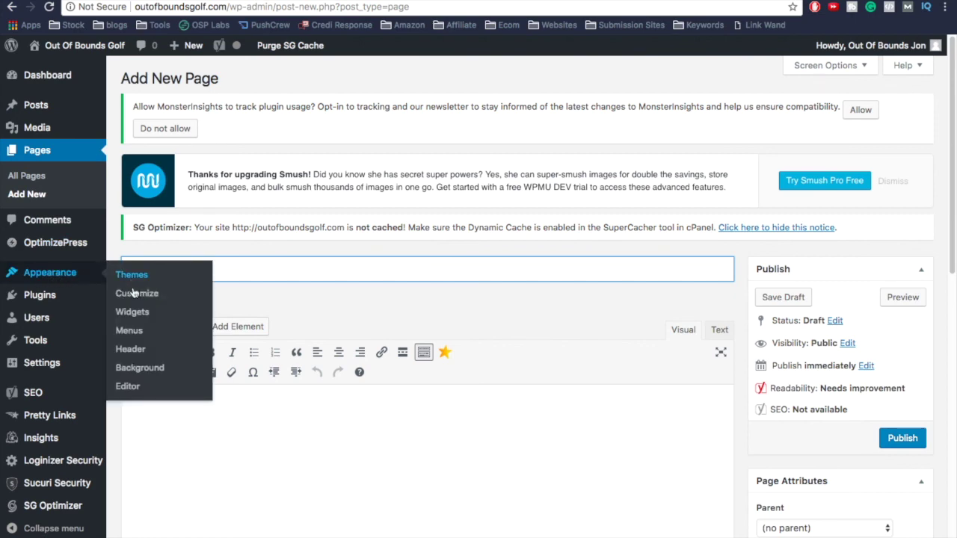
pyautogui.click(131, 331)
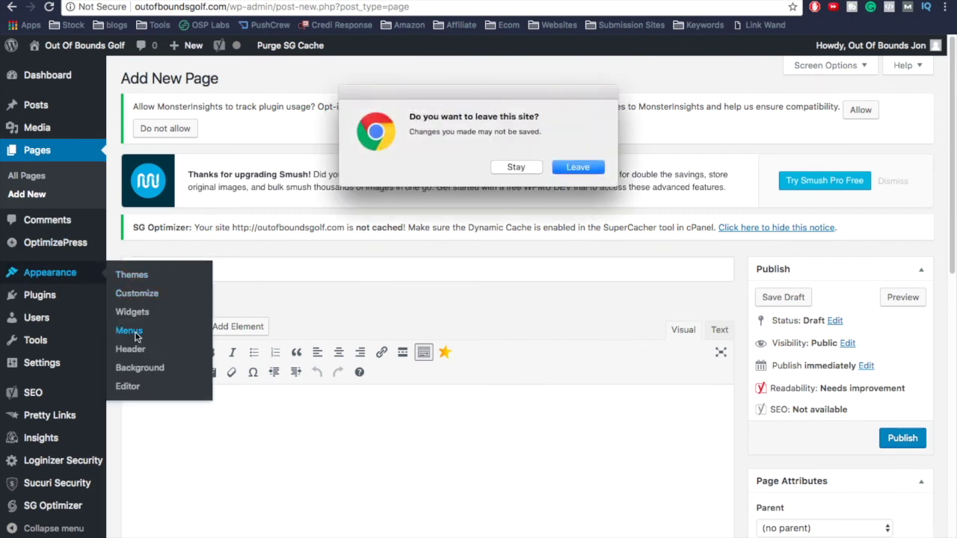
pyautogui.click(576, 164)
pyautogui.scroll(-1, 333, 241)
pyautogui.scroll(-1, 329, 254)
pyautogui.click(323, 235)
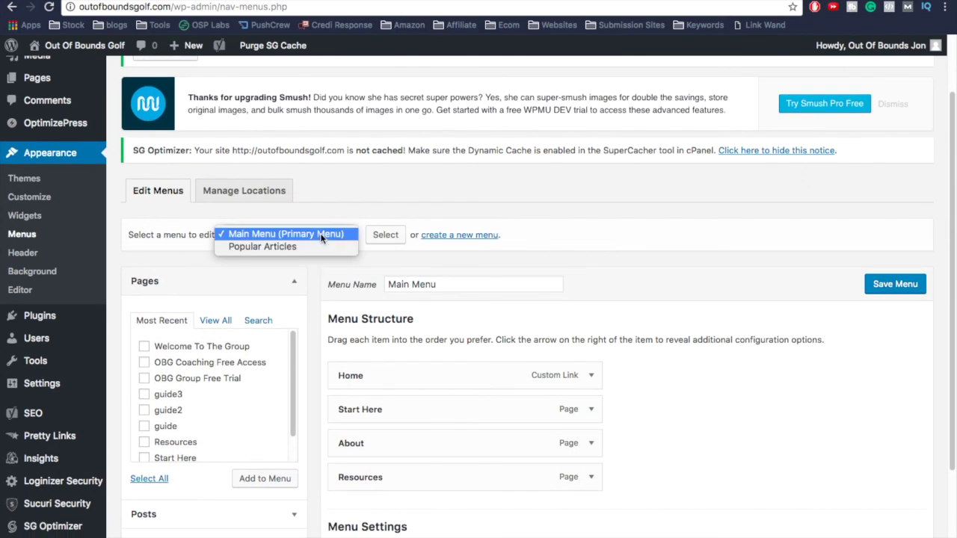
pyautogui.click(323, 235)
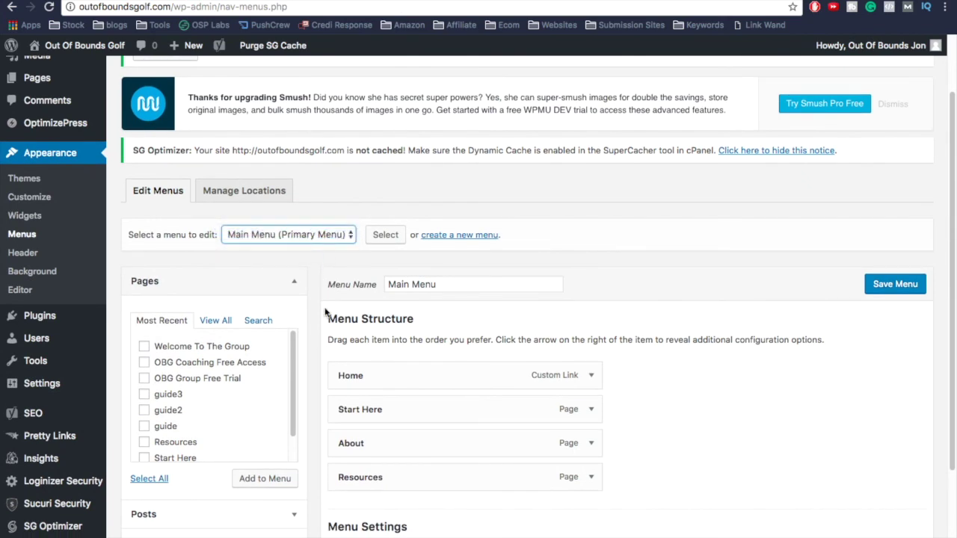
pyautogui.scroll(-5, 325, 313)
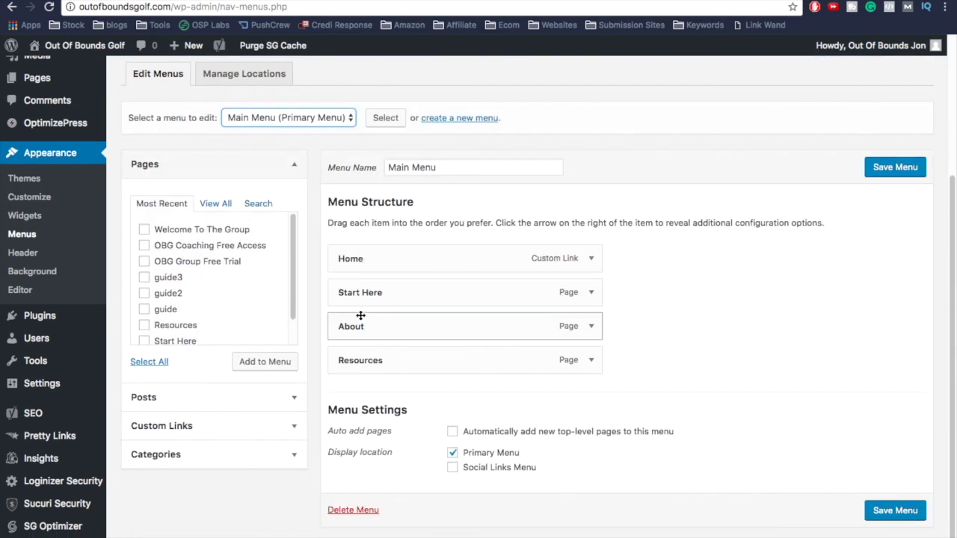
# Select the About page among the pages that can be added to Main Menu
pyautogui.click(145, 171)
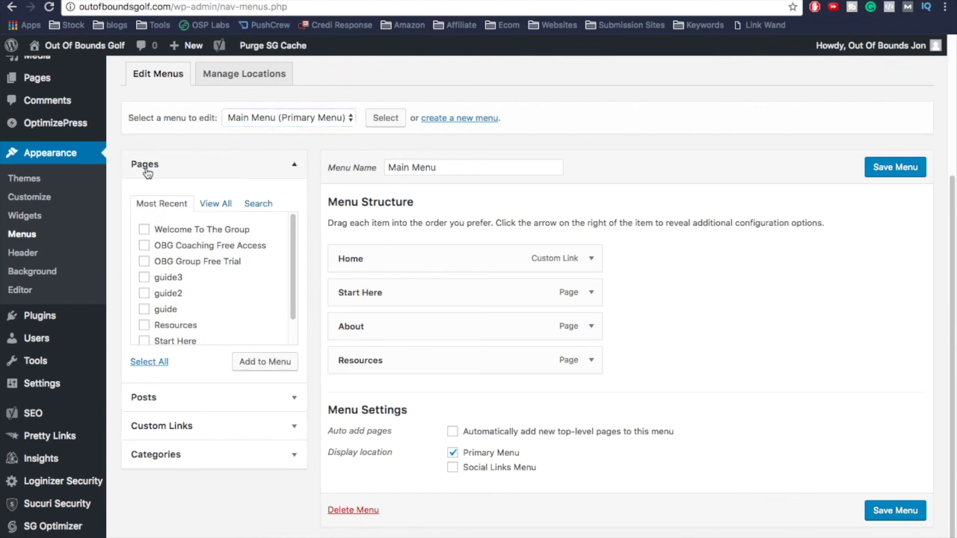
pyautogui.click(148, 171)
pyautogui.scroll(-2, 173, 280)
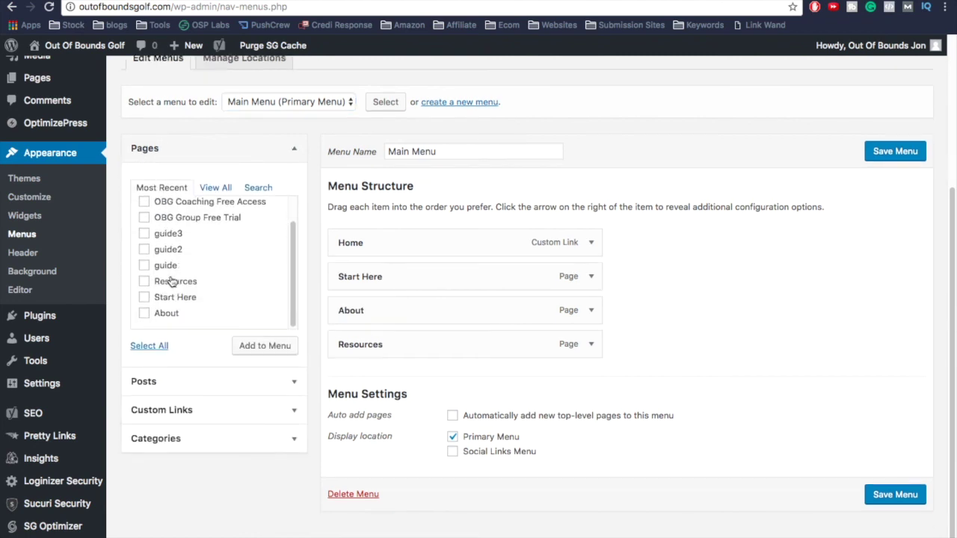
pyautogui.click(145, 313)
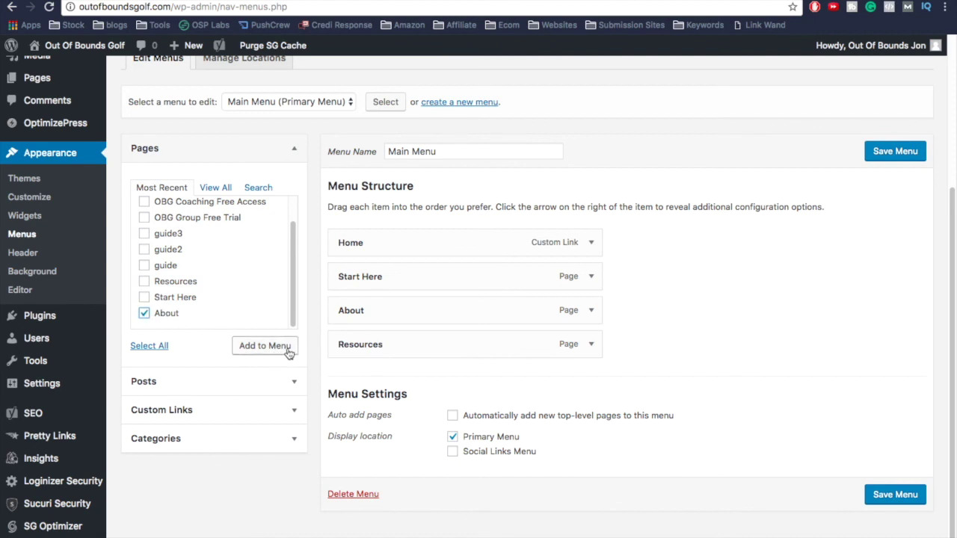
# View the navigation menu on the live site and return to the dashboard
pyautogui.moveTo(78, 45)
pyautogui.click(47, 68)
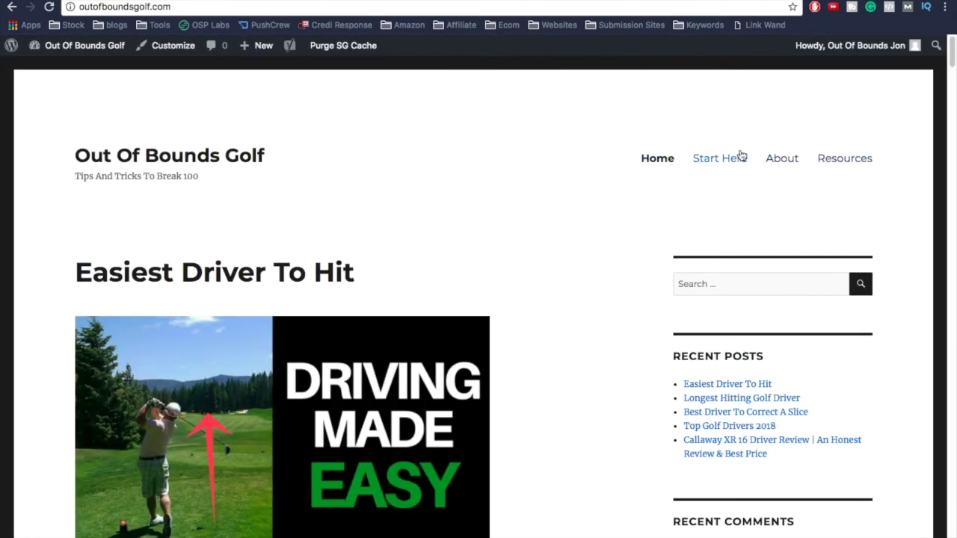
pyautogui.moveTo(58, 71)
pyautogui.click(59, 72)
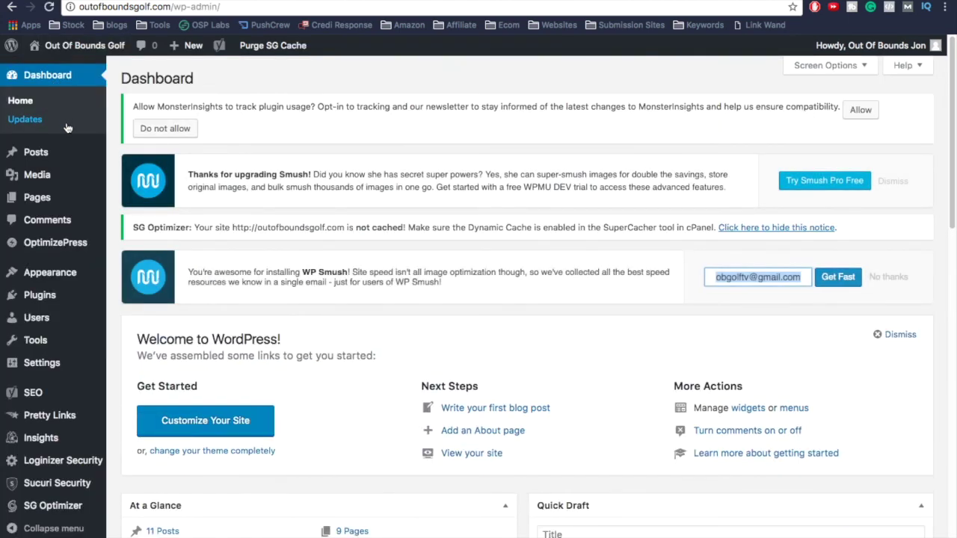
# Open the theme customizer and look through the sidebar sections in the site preview
pyautogui.moveTo(53, 271)
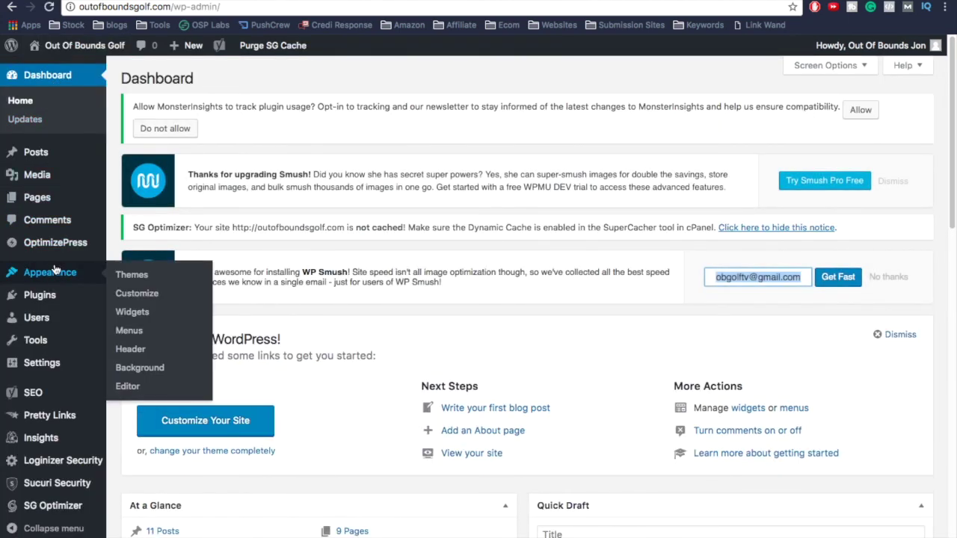
pyautogui.click(147, 299)
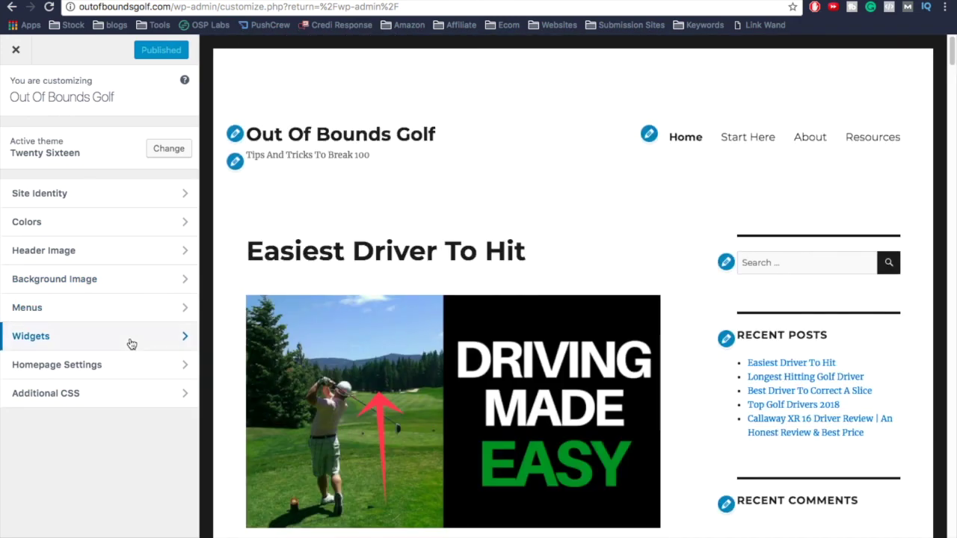
pyautogui.scroll(-4, 694, 336)
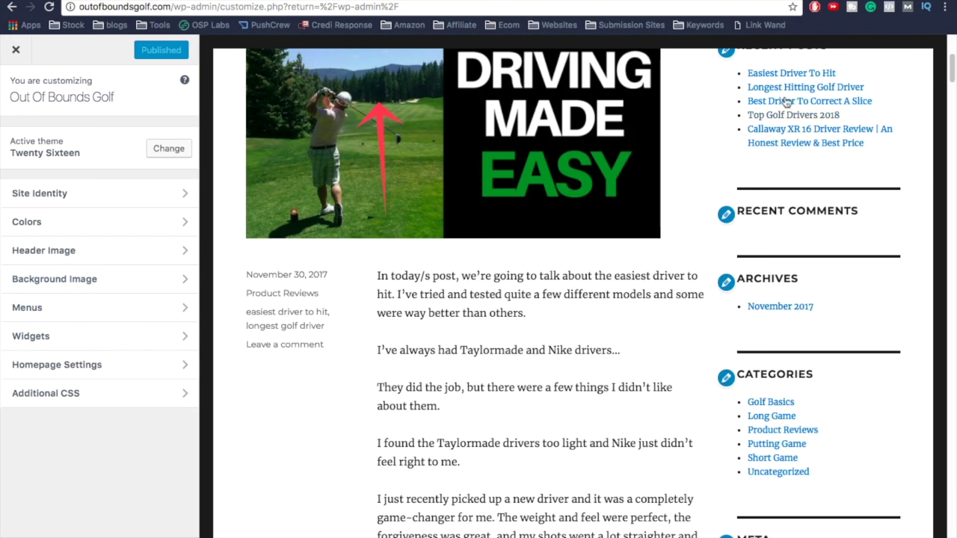
pyautogui.scroll(-5, 807, 387)
pyautogui.scroll(9, 805, 387)
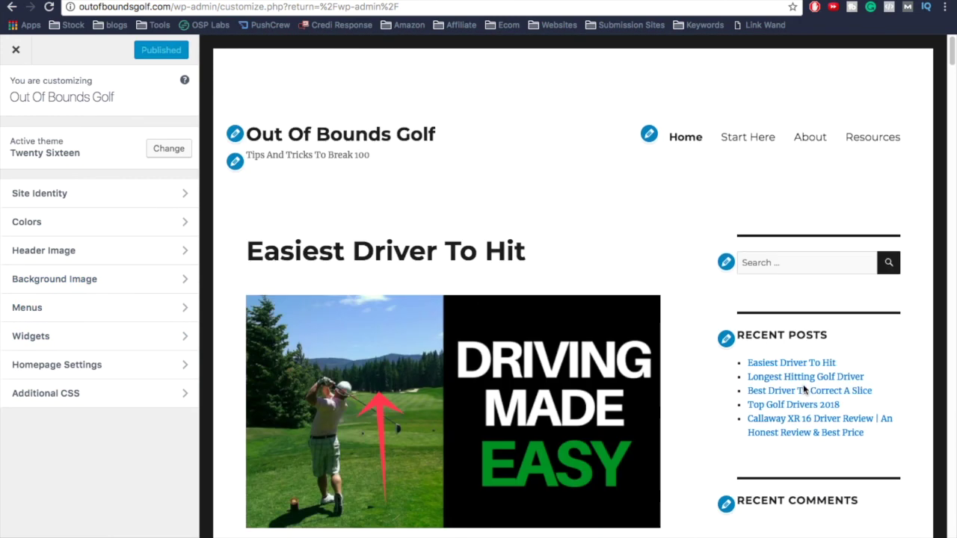
# Review the Sidebar widgets and the list of widgets that can be added, and close the customizer
pyautogui.click(87, 335)
pyautogui.click(82, 235)
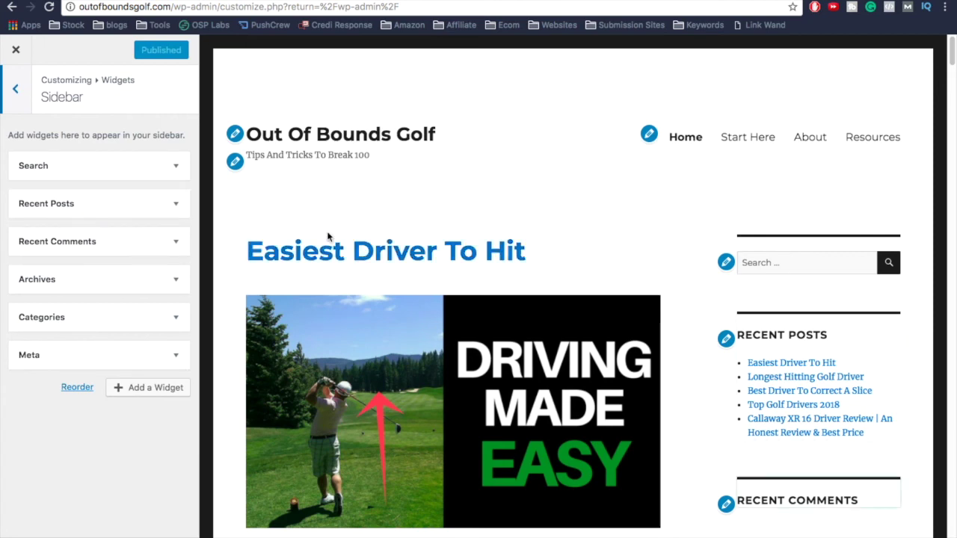
pyautogui.scroll(-3, 836, 334)
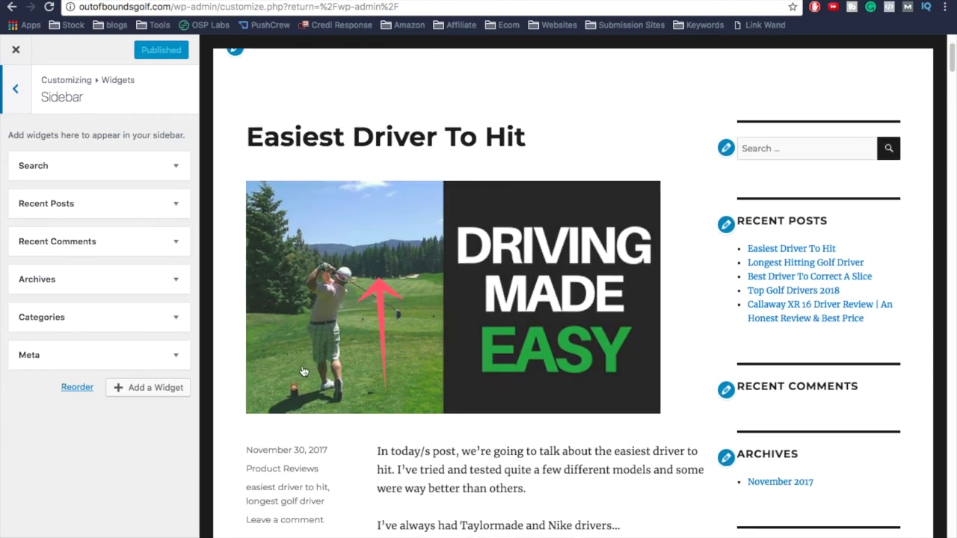
pyautogui.click(145, 389)
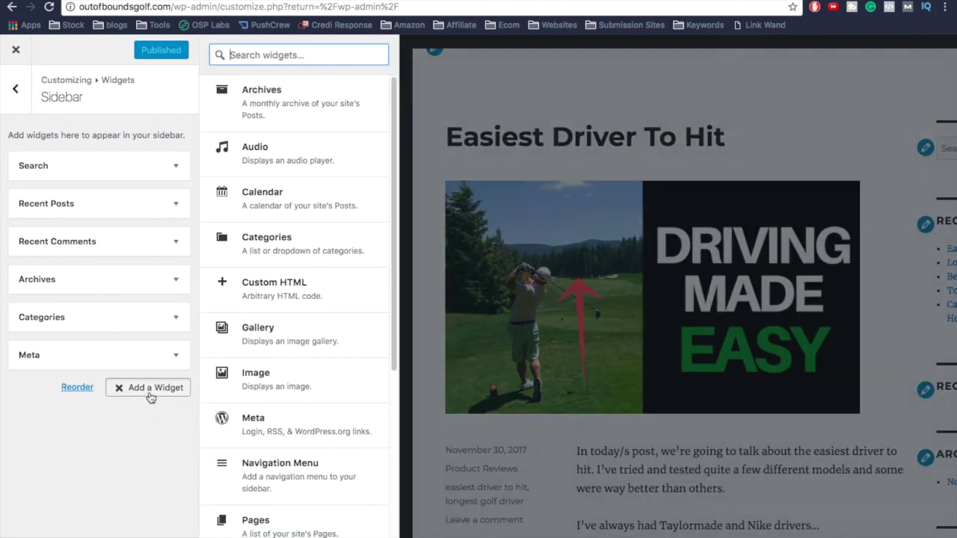
pyautogui.scroll(-5, 289, 239)
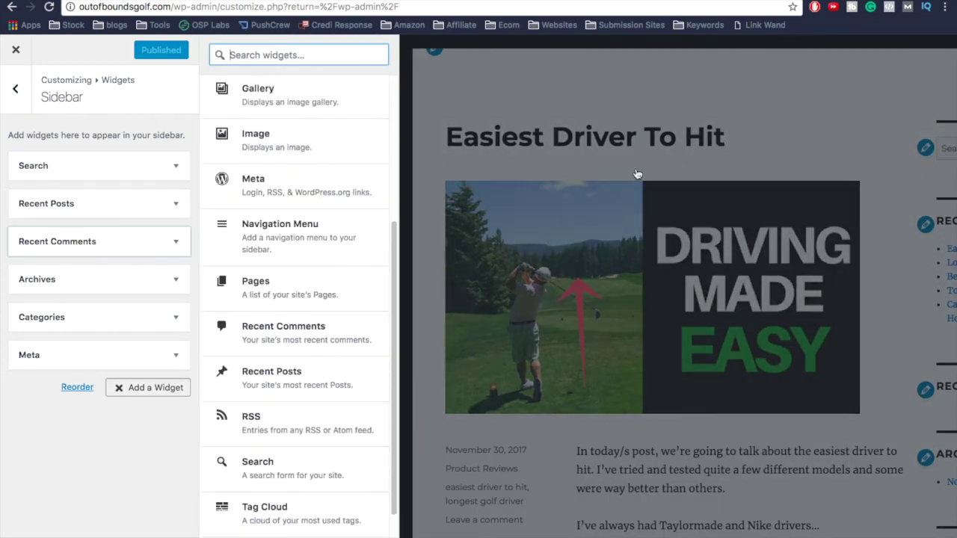
pyautogui.click(16, 50)
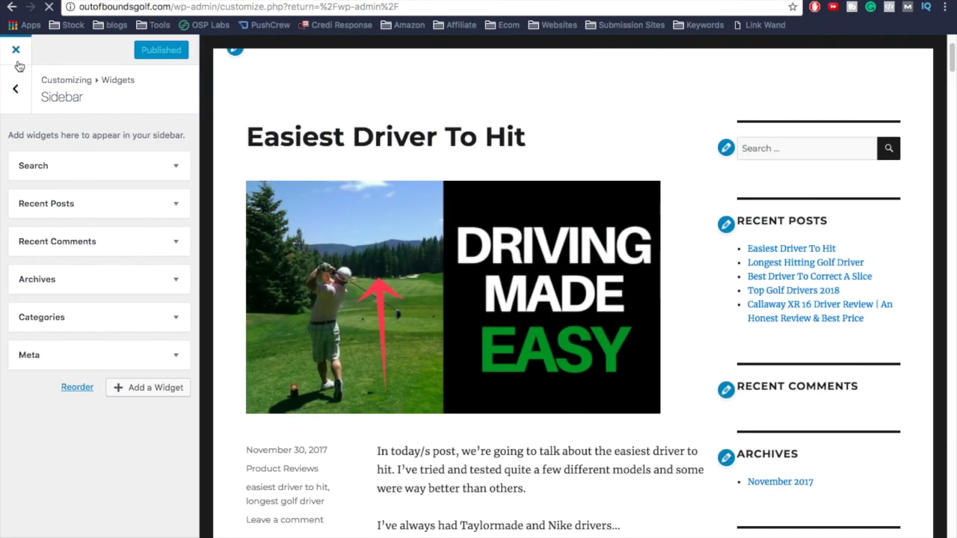
# Start a new post titled "Post title" with the body text "This is the text."
pyautogui.moveTo(60, 276)
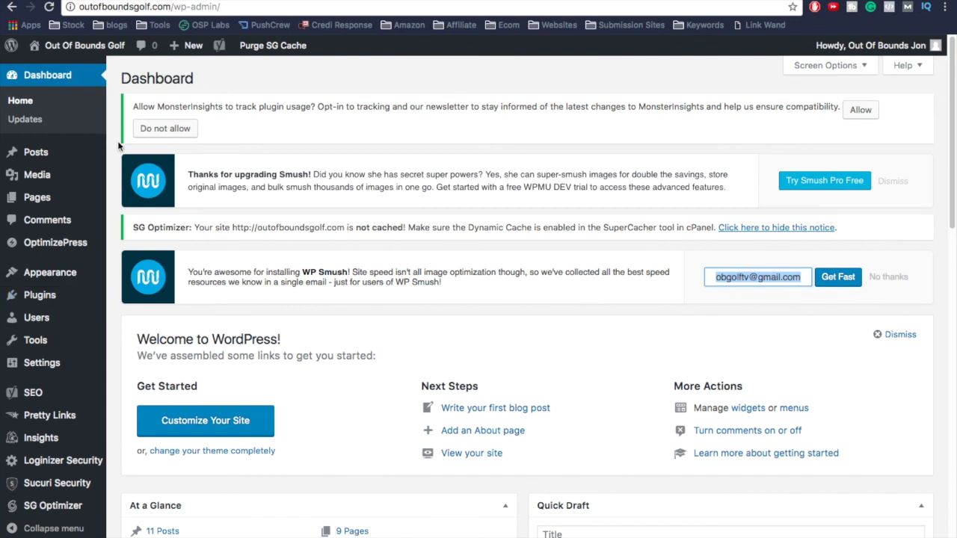
pyautogui.moveTo(39, 154)
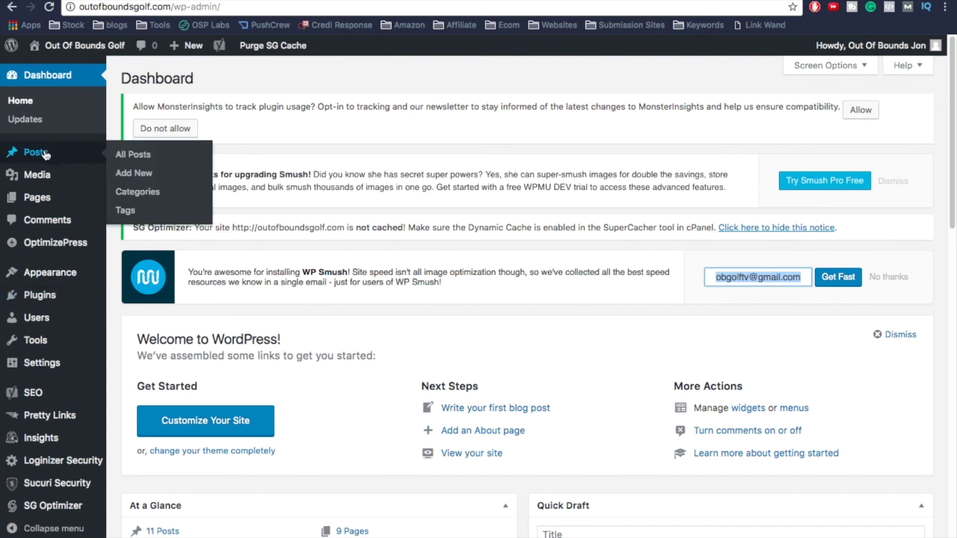
pyautogui.click(131, 175)
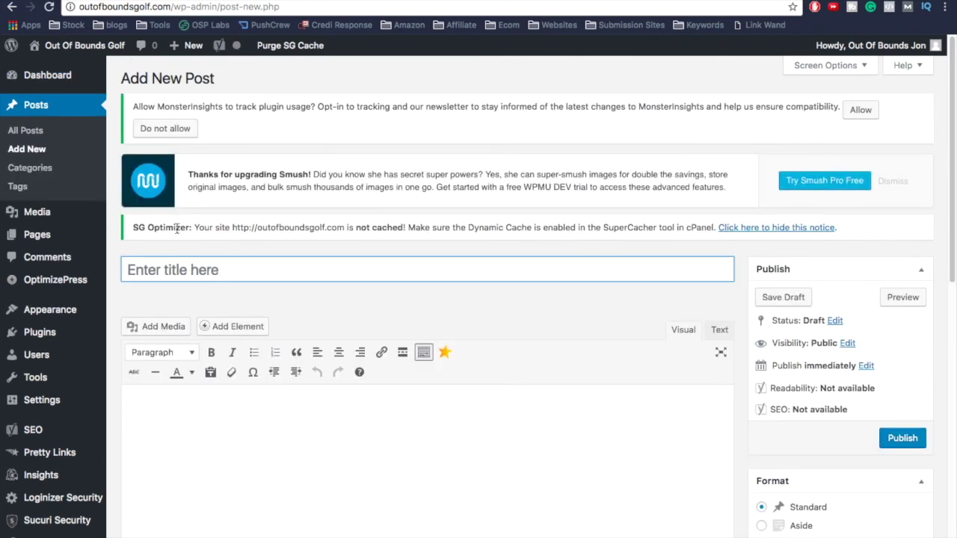
pyautogui.write('P')
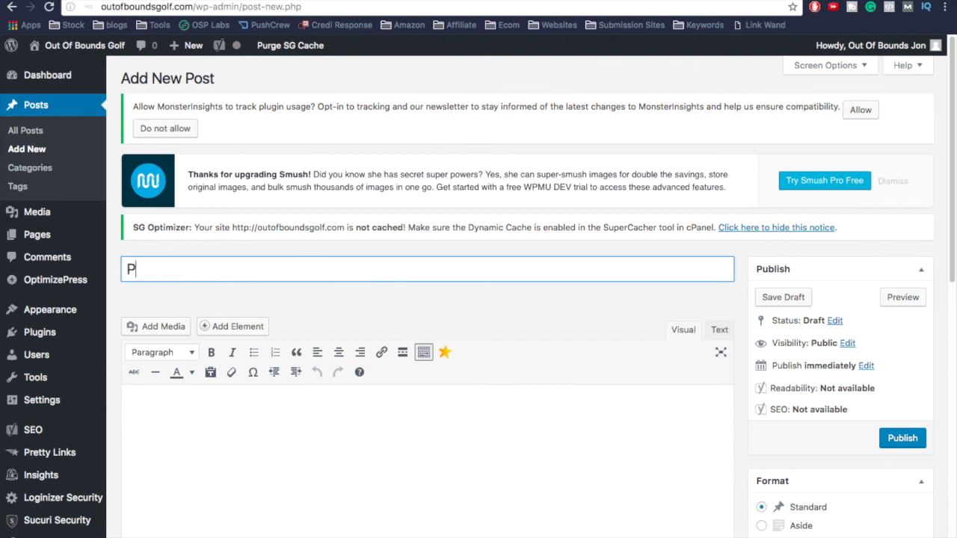
pyautogui.write('ost title')
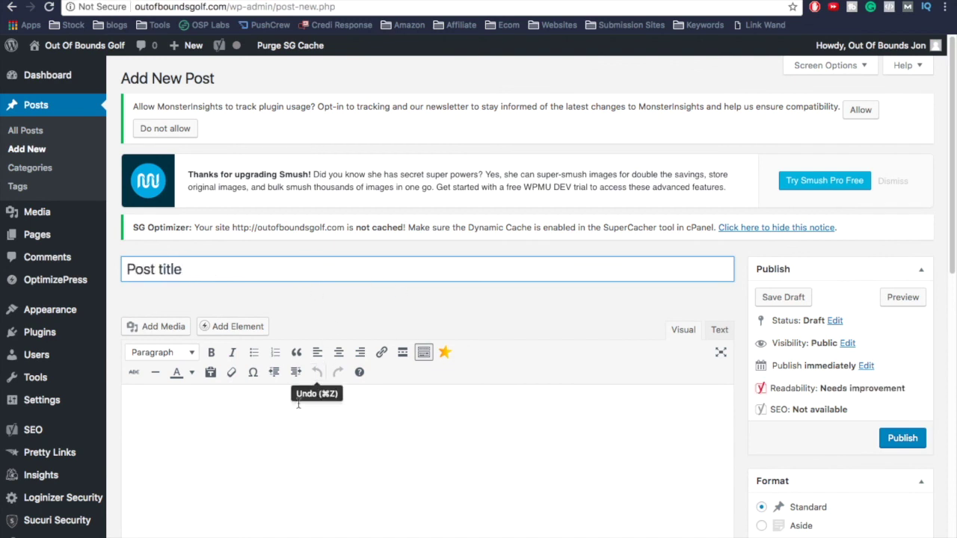
pyautogui.click(281, 441)
pyautogui.write('This is the text.')
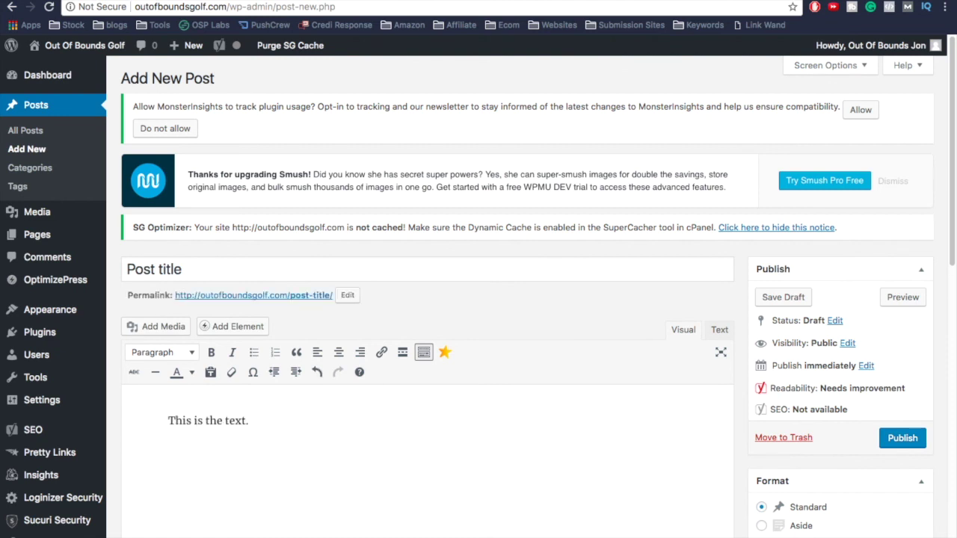
# Review the post's format, category, tag and featured image options and its Yoast SEO section
pyautogui.scroll(-3, 545, 455)
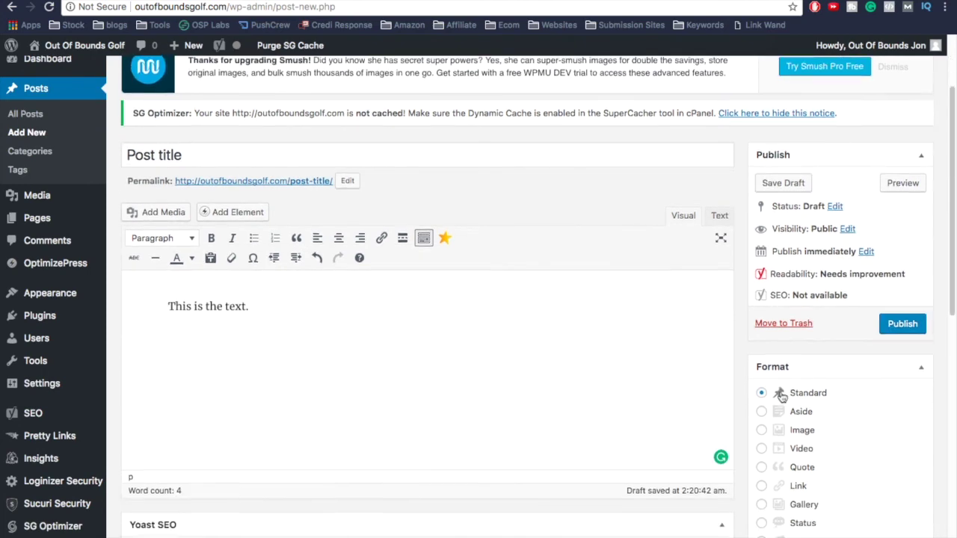
pyautogui.scroll(-8, 781, 396)
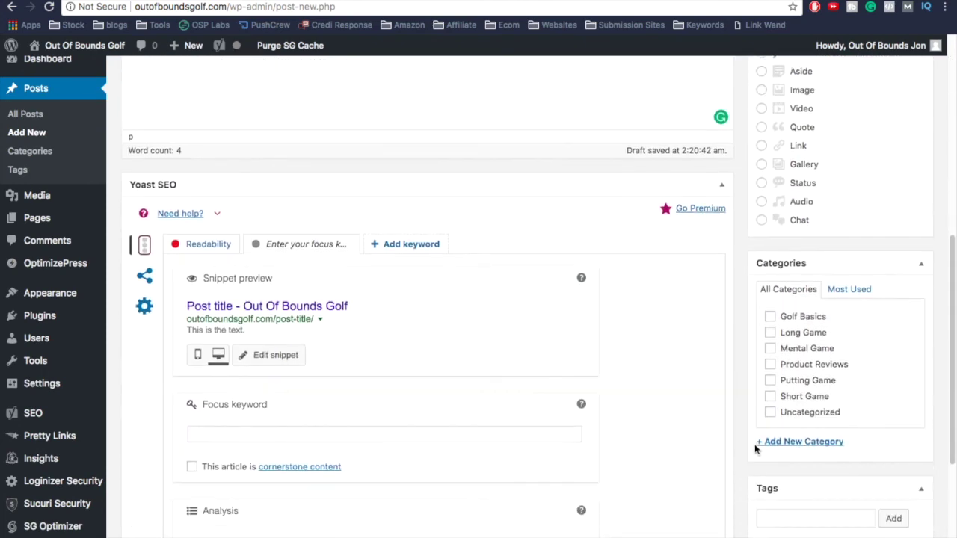
pyautogui.scroll(-5, 757, 448)
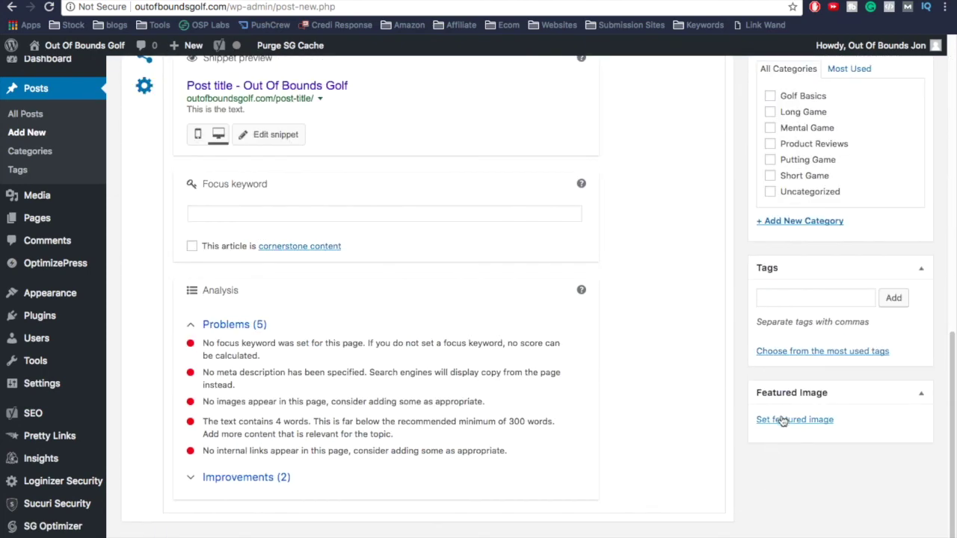
pyautogui.scroll(16, 754, 429)
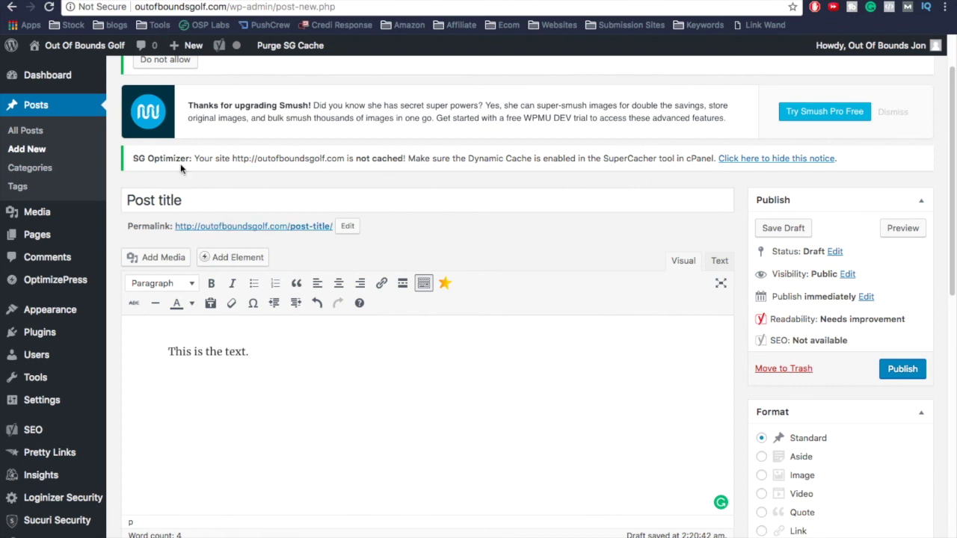
# Leave the post editor without saving and look over the live site's home page
pyautogui.moveTo(75, 46)
pyautogui.click(67, 68)
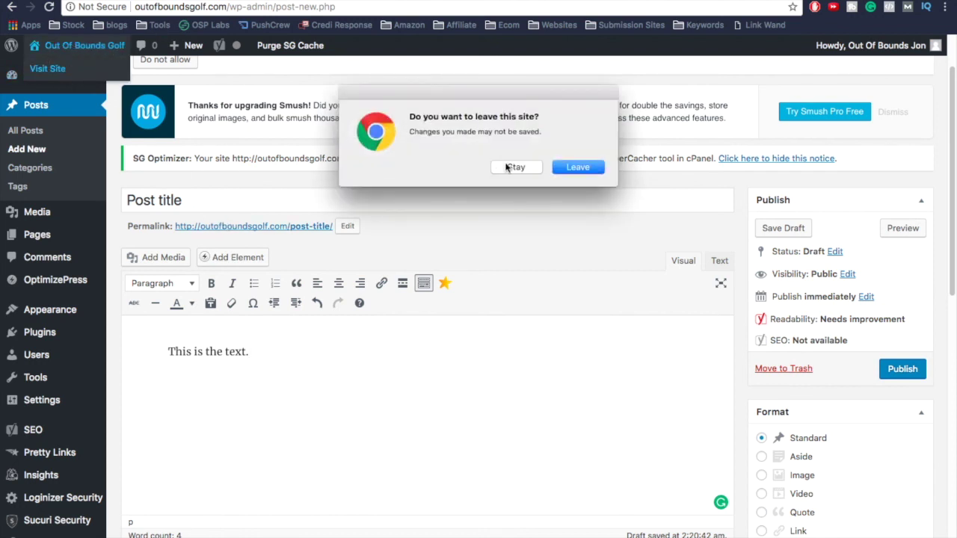
pyautogui.click(579, 169)
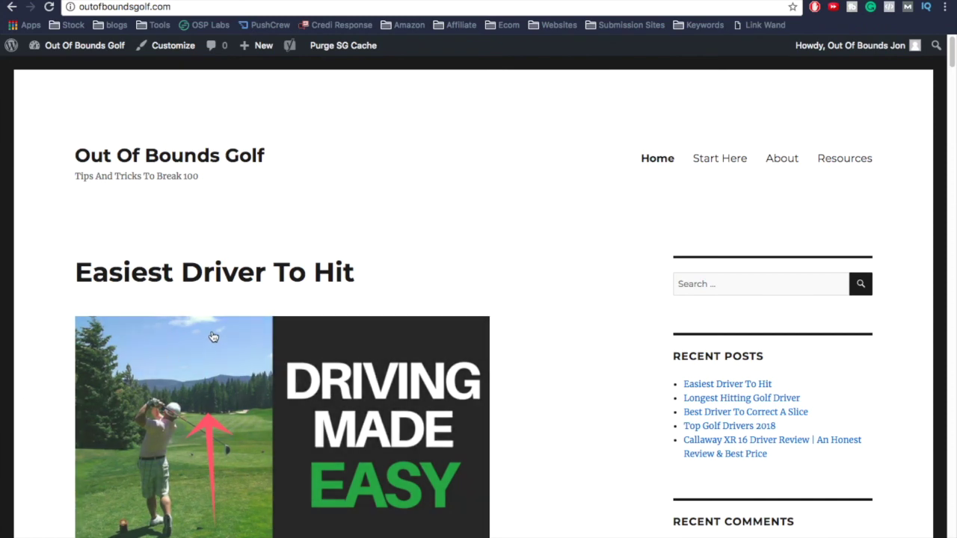
pyautogui.scroll(-3, 212, 337)
pyautogui.scroll(3, 209, 337)
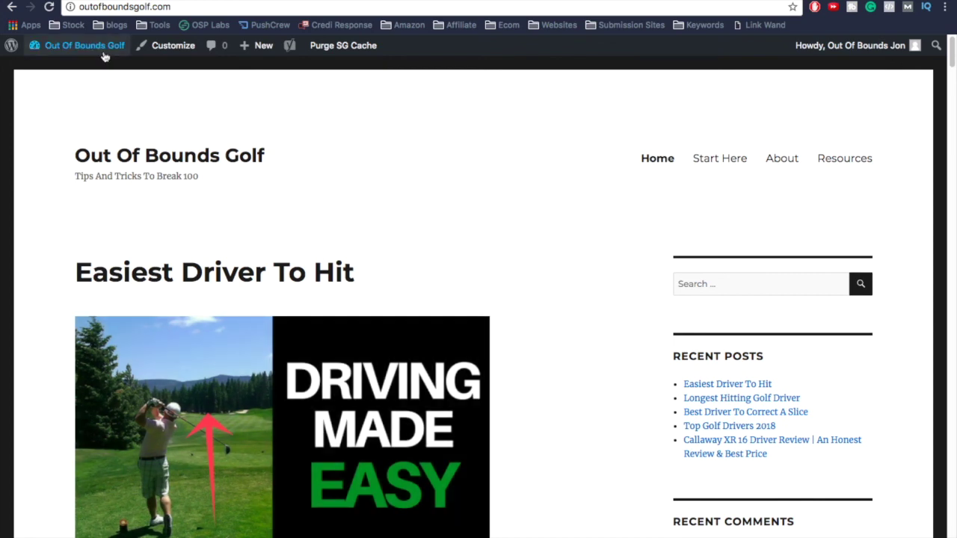
# Return to the dashboard and open the page for adding new plugins
pyautogui.moveTo(111, 48)
pyautogui.click(75, 70)
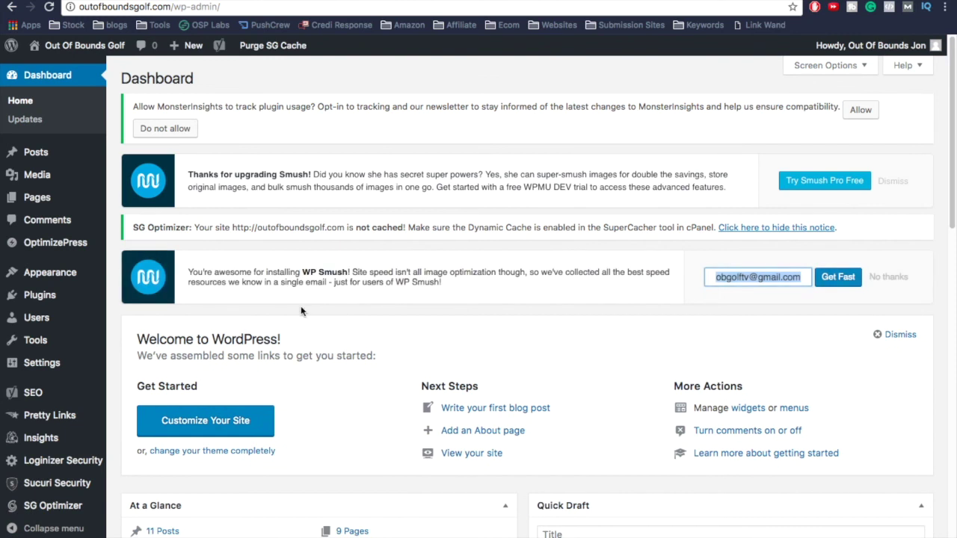
pyautogui.moveTo(48, 299)
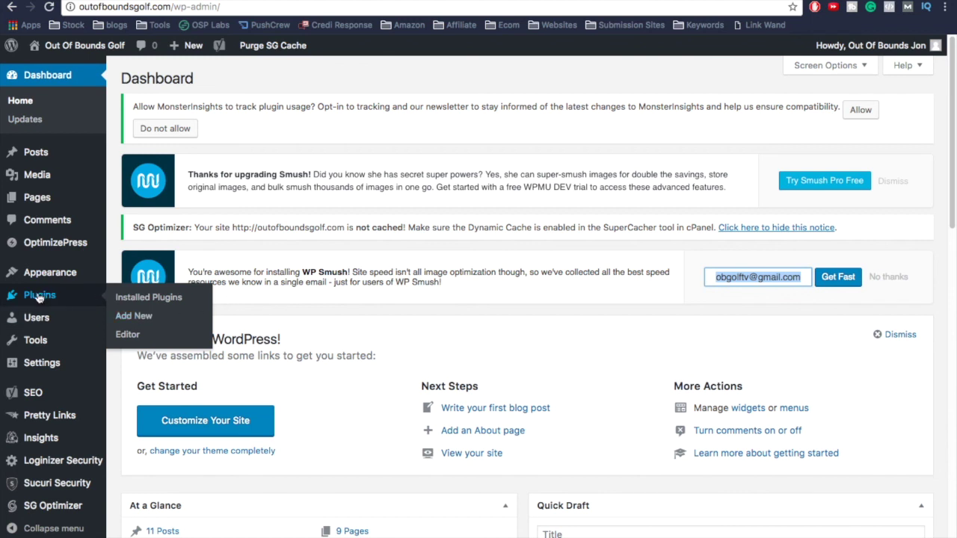
pyautogui.click(142, 318)
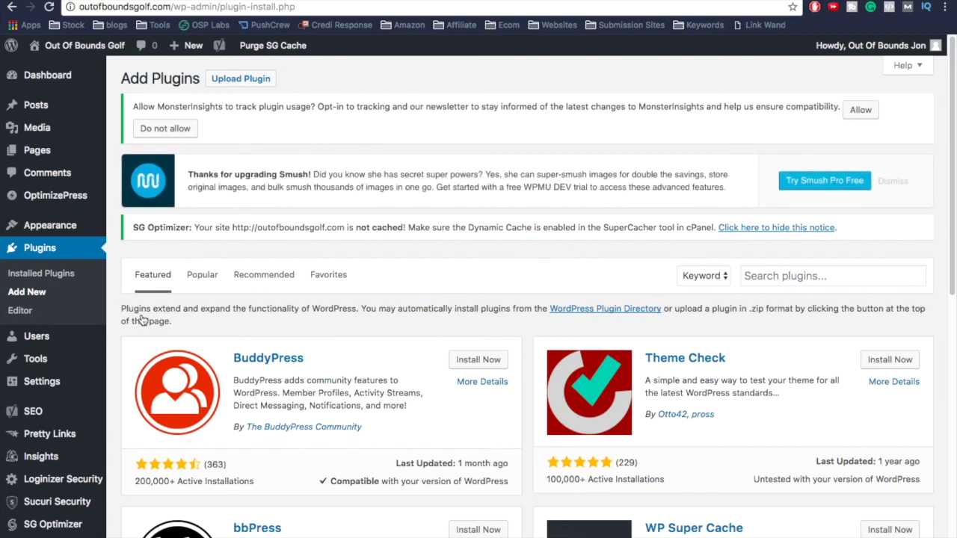
# Search the plugin directory for "yoast" and open the Yoast SEO plugin's own dashboard page
pyautogui.click(774, 277)
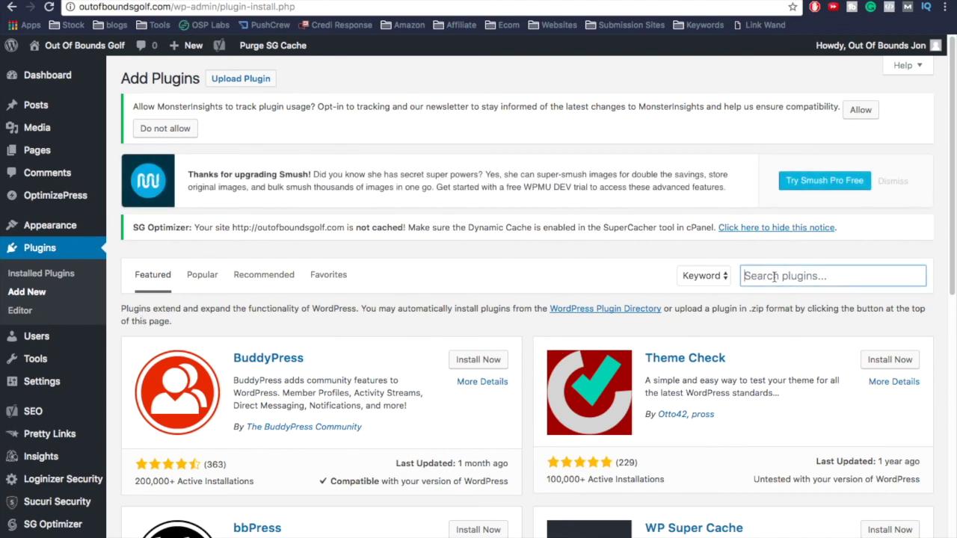
pyautogui.write('yoast')
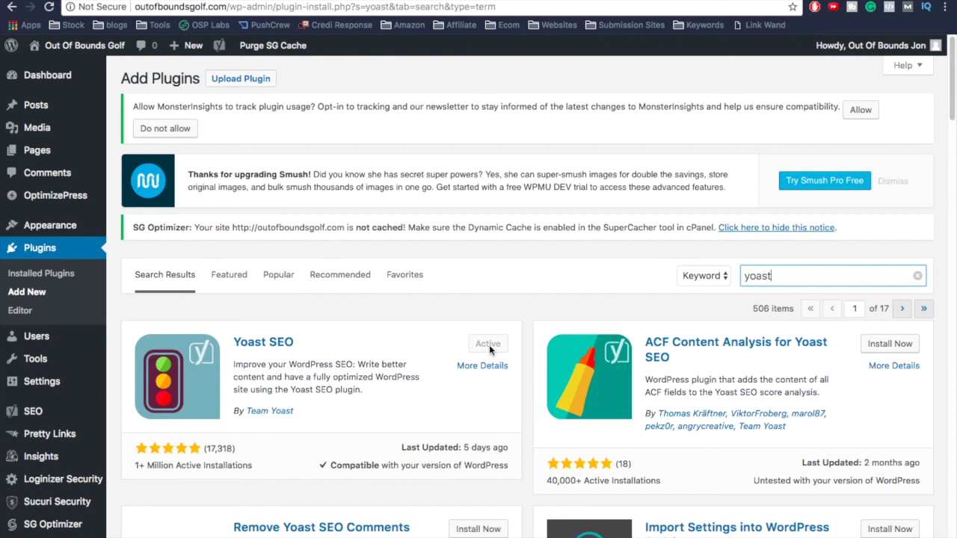
pyautogui.moveTo(45, 417)
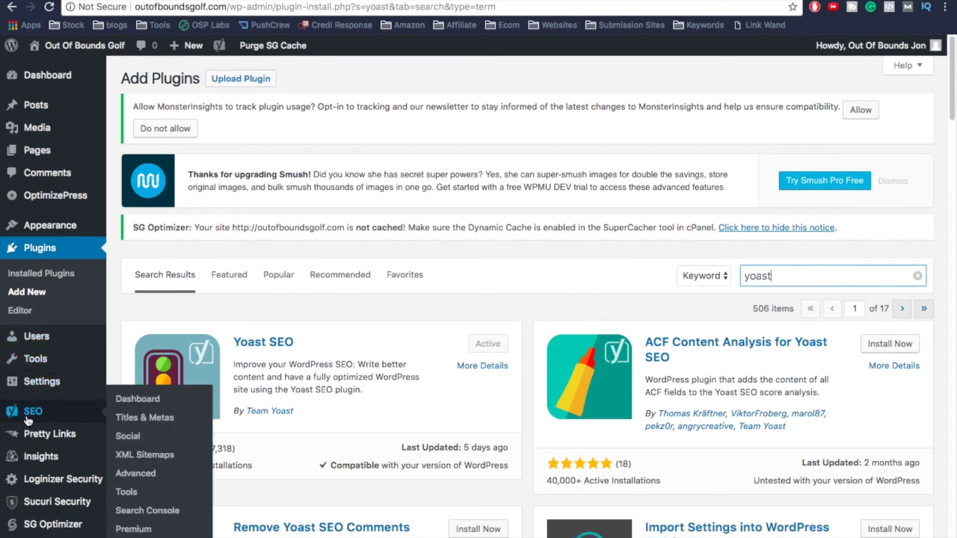
pyautogui.click(134, 408)
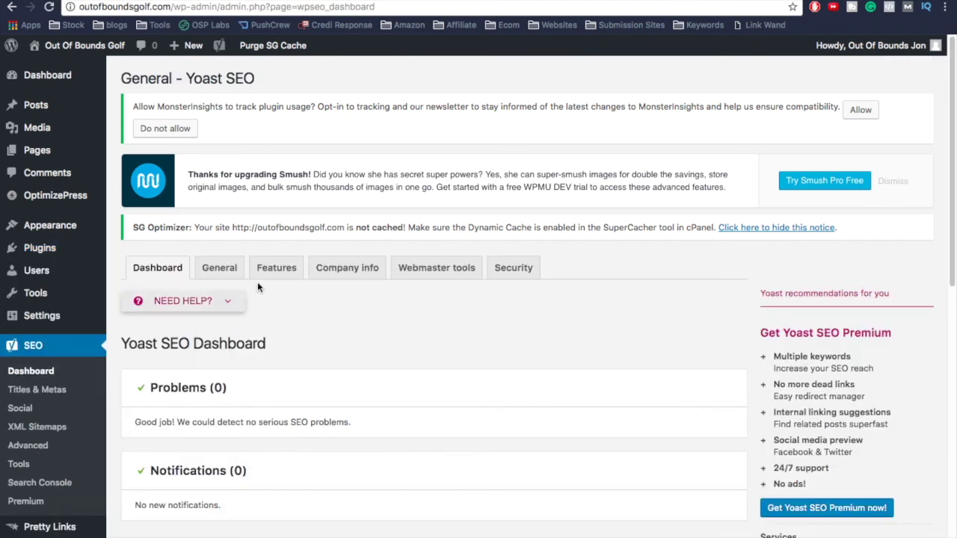
# Review the Yoast SEO feature settings, from readability and keyword analysis through cornerstone content and text link counter
pyautogui.click(290, 275)
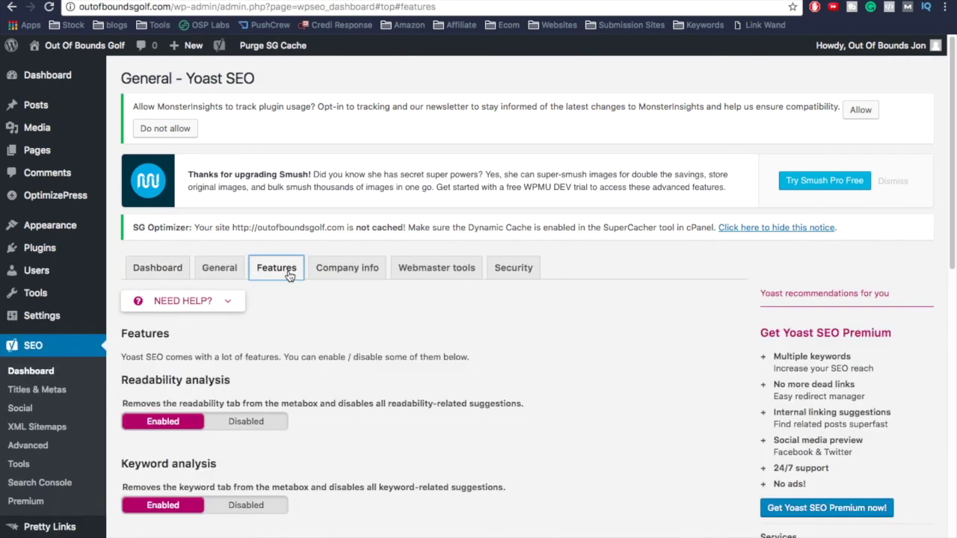
pyautogui.scroll(-1, 307, 381)
pyautogui.scroll(-5, 306, 384)
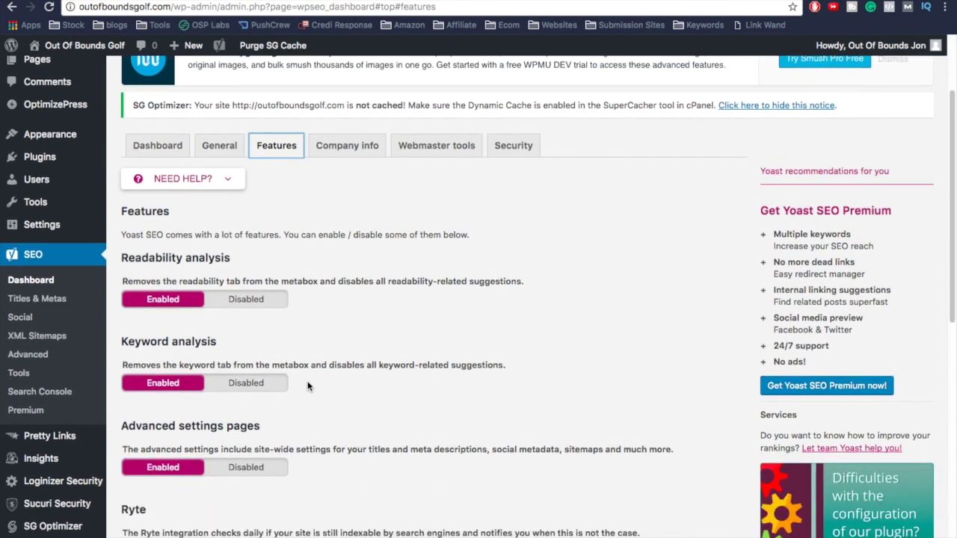
pyautogui.scroll(-6, 166, 335)
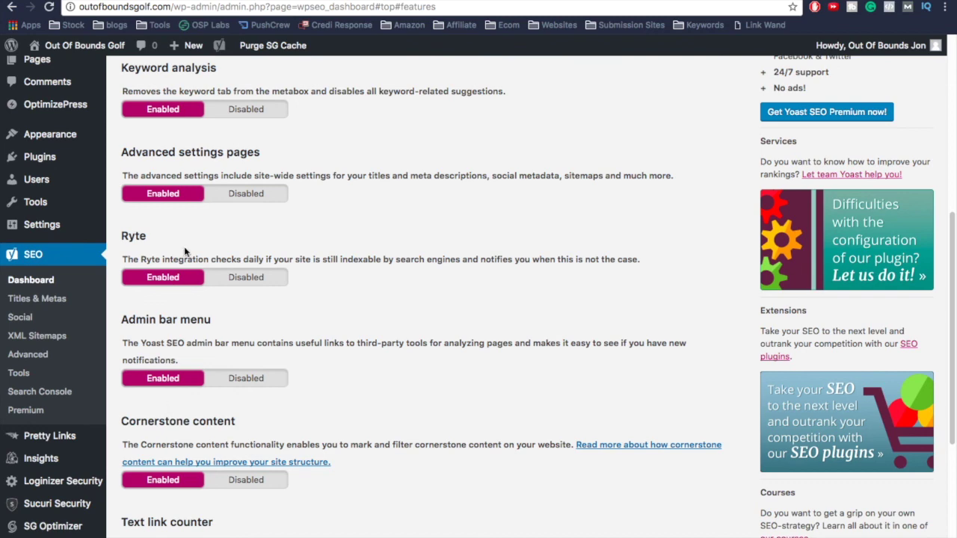
pyautogui.scroll(-1, 184, 252)
pyautogui.scroll(-3, 177, 299)
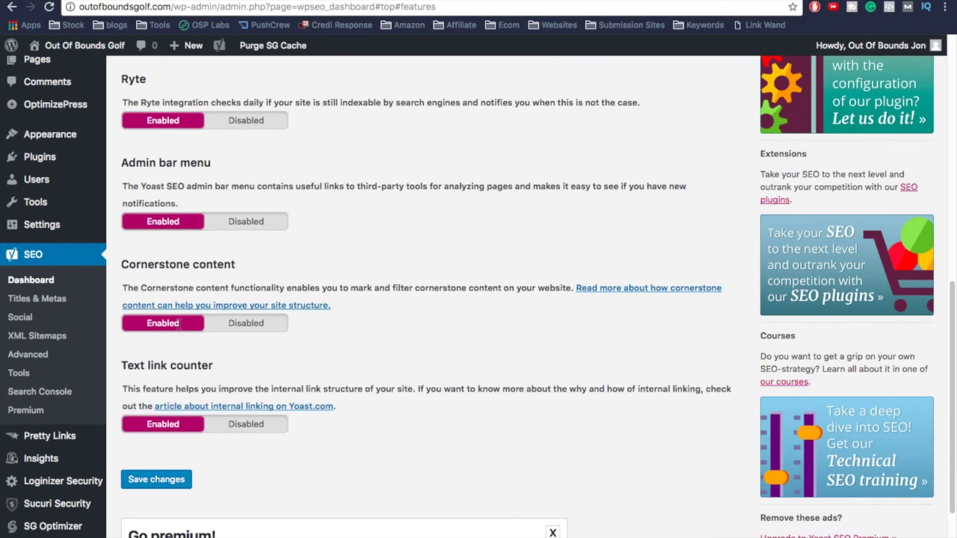
pyautogui.scroll(-1, 172, 373)
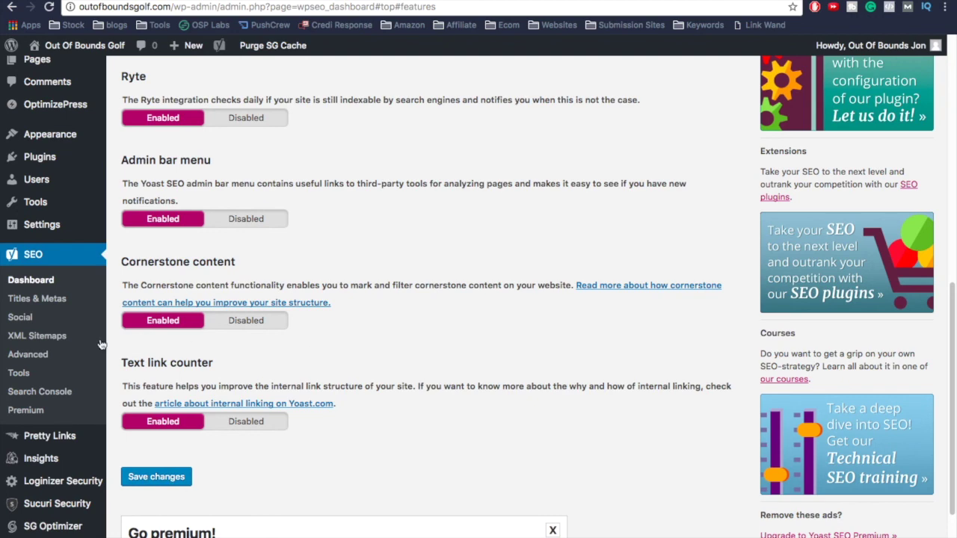
# Open the Yoast SEO XML sitemap settings and save them with the sitemap functionality enabled and 1000 max entries per sitemap
pyautogui.click(38, 337)
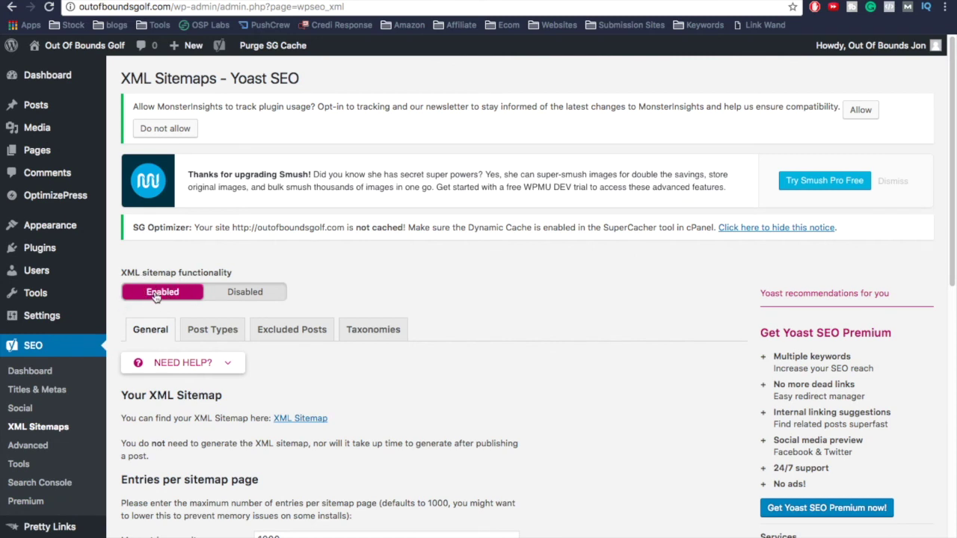
pyautogui.scroll(-3, 180, 354)
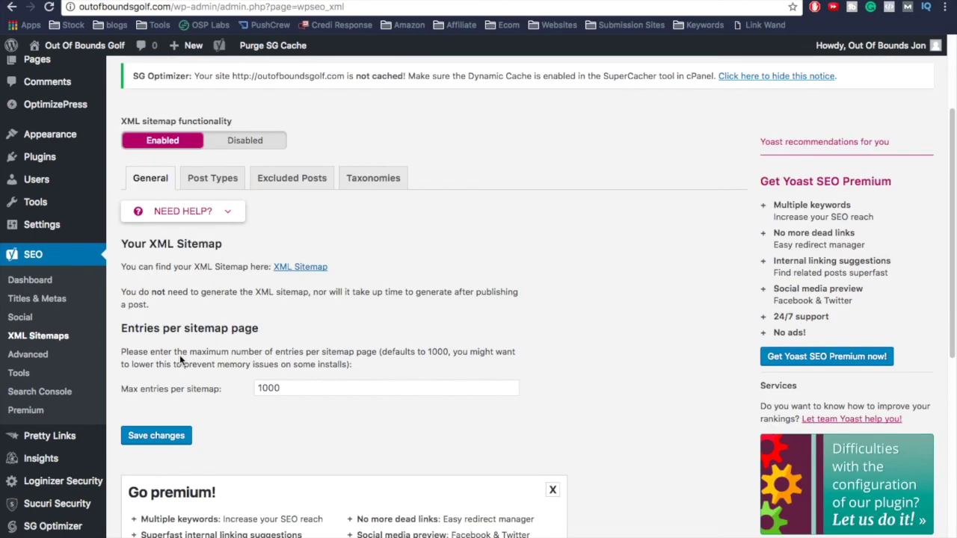
pyautogui.click(156, 426)
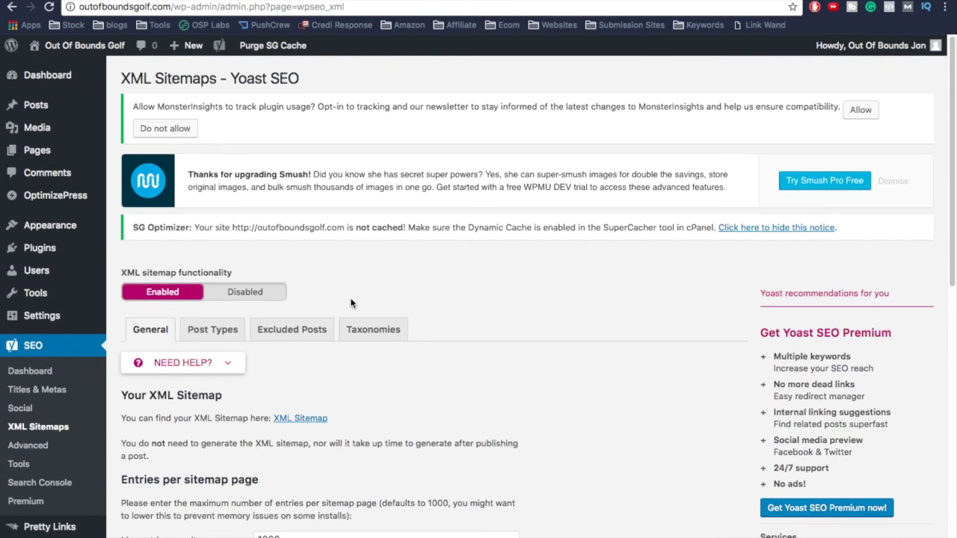